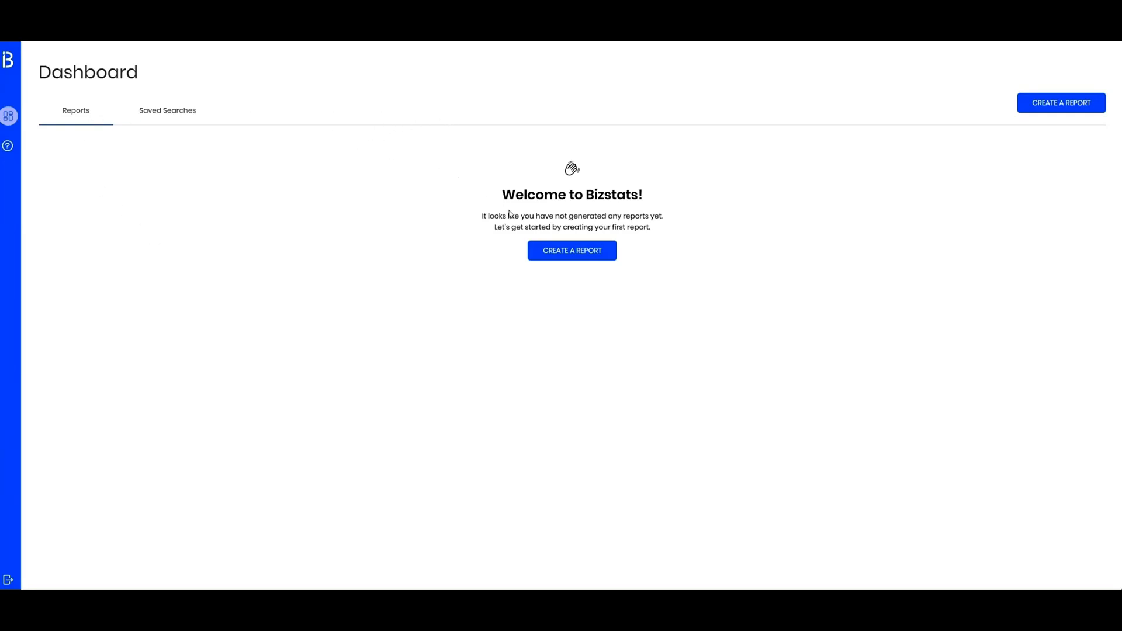
Step: Create a report with reference name Matts Cafe, annual revenue 1000000 and gross profit 20%
left_click(580, 251)
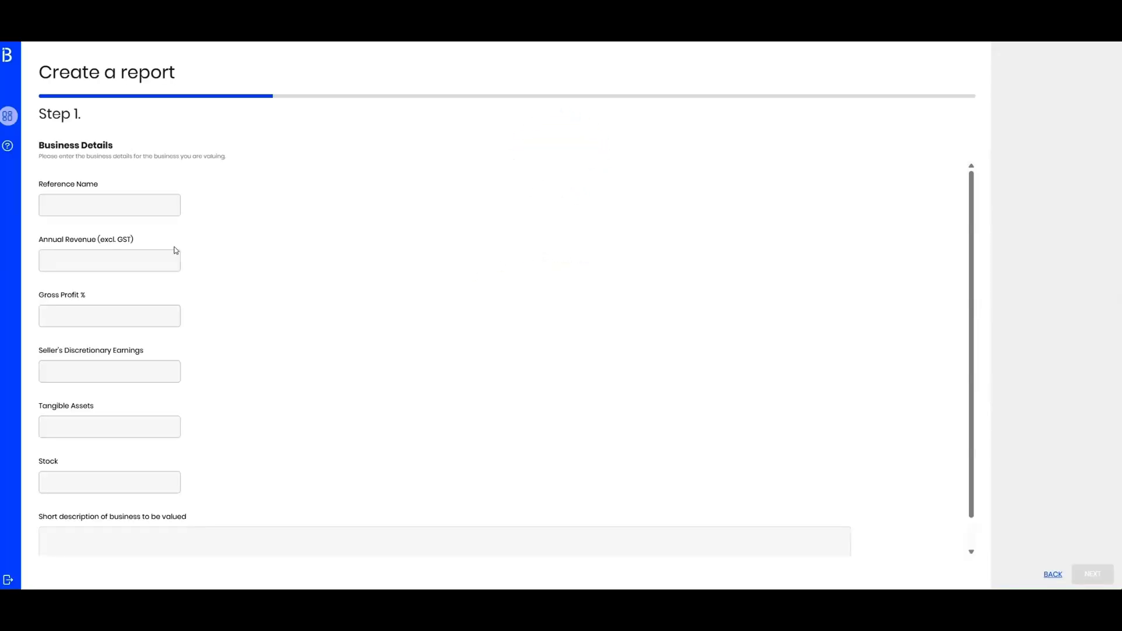
type("Matts Cafe")
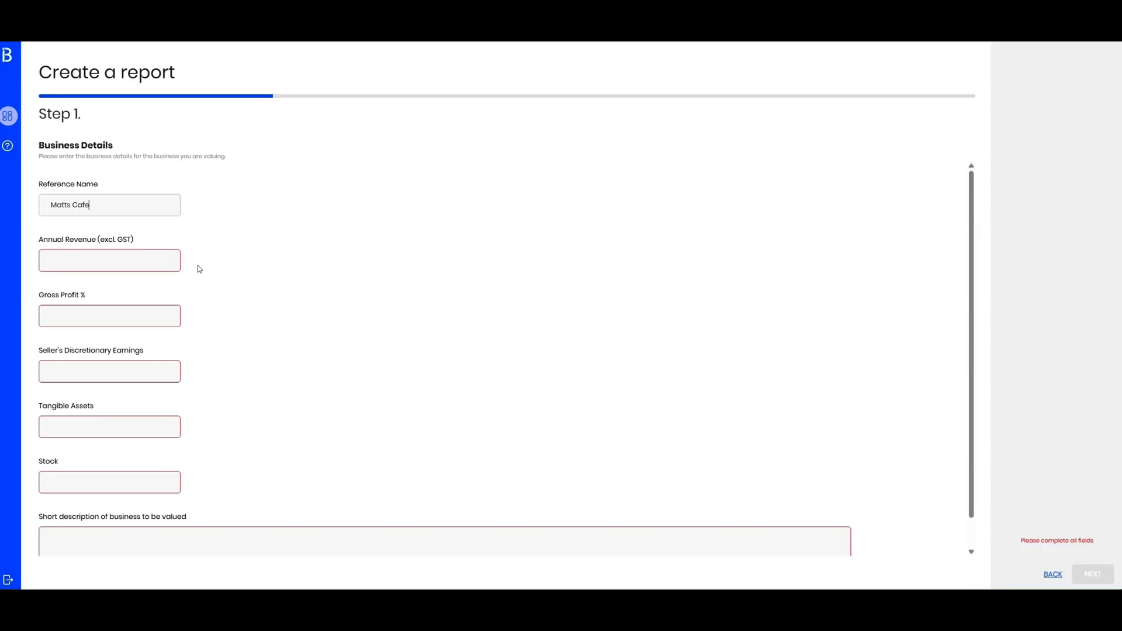
type("1000")
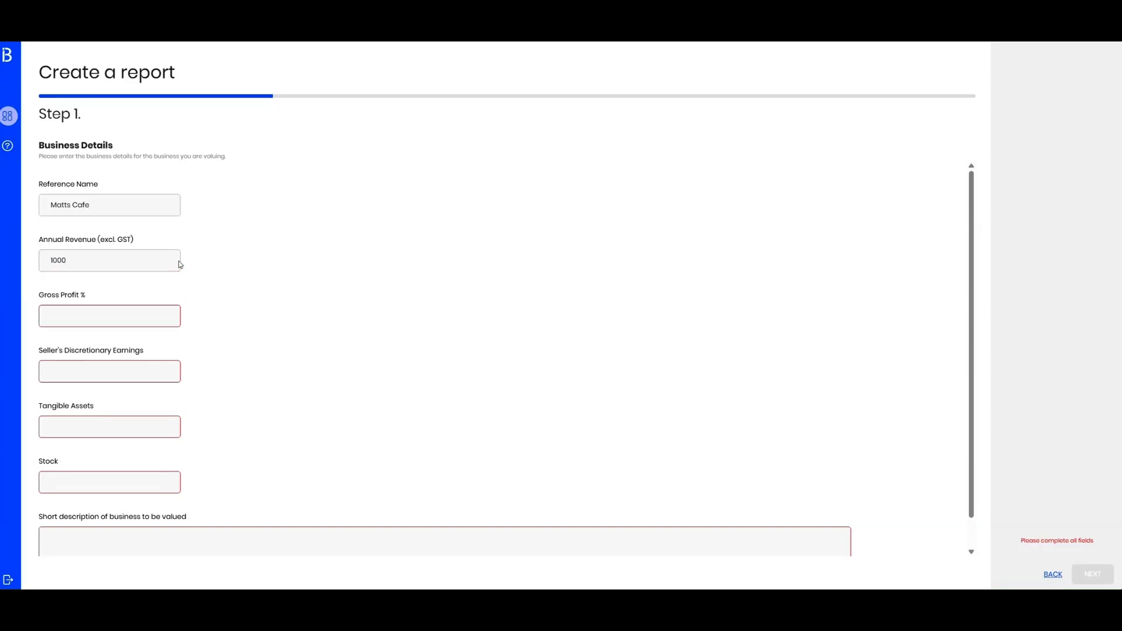
type("000")
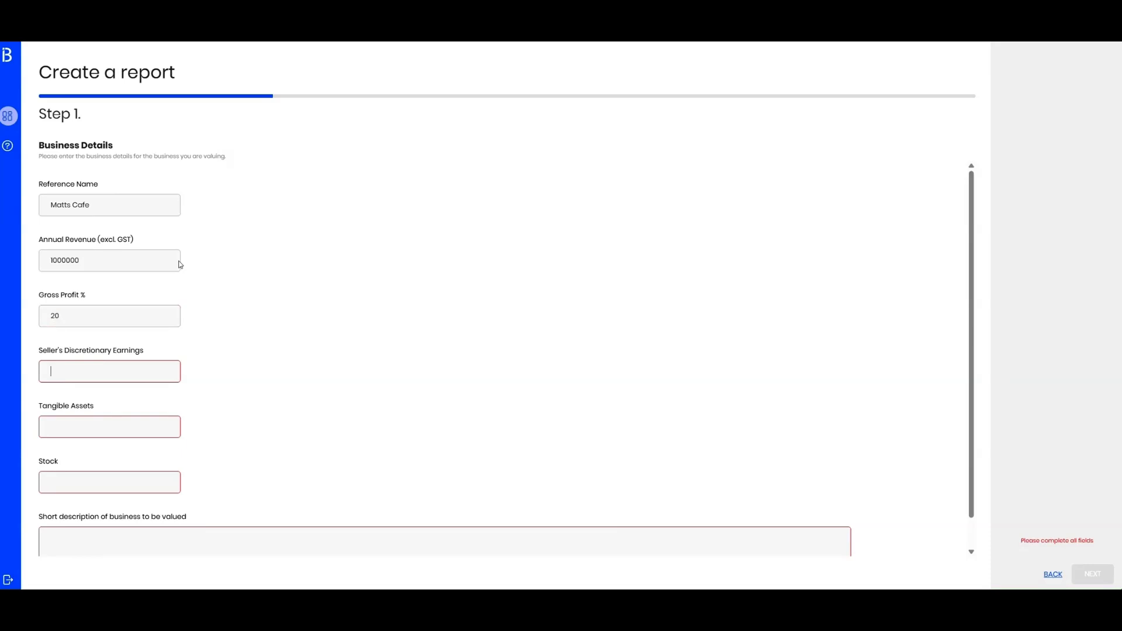
Step: Enter seller's discretionary earnings 150000, tangible assets 20000, stock 10000 and the description "Cafe on the main road", and submit the business details
type("150000")
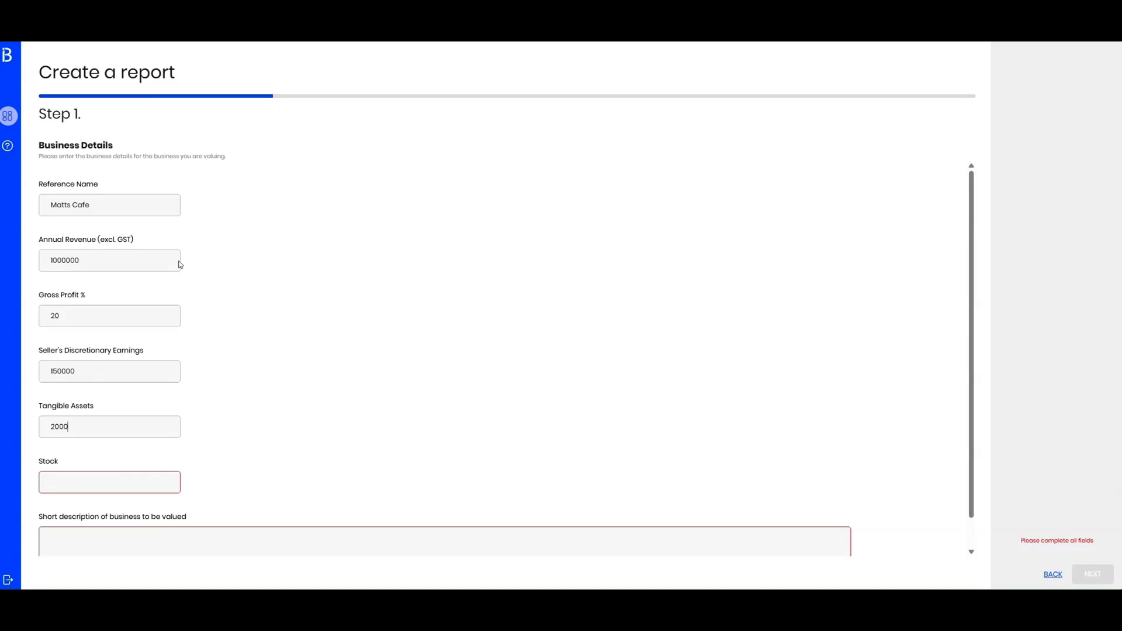
type("10000")
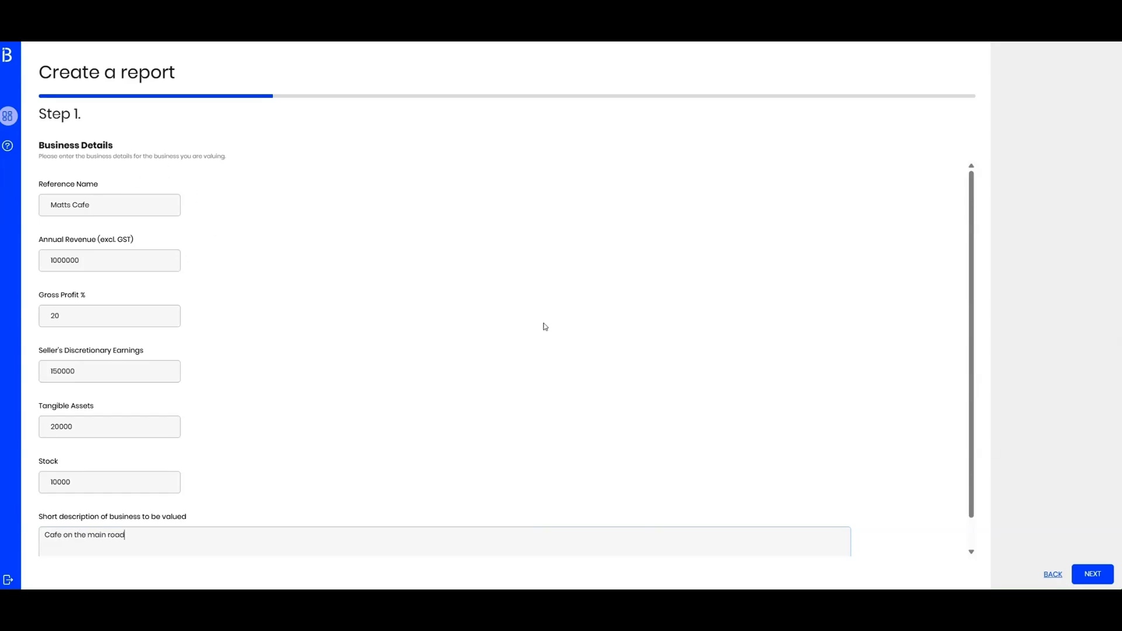
scroll(544, 323, "down", 1)
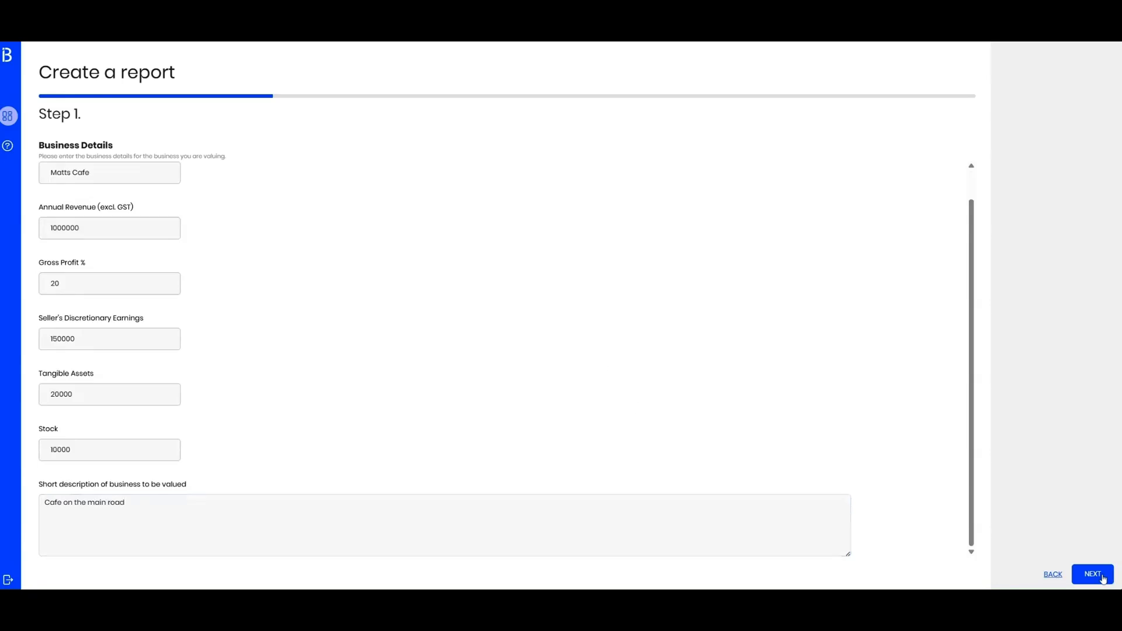
left_click(1093, 575)
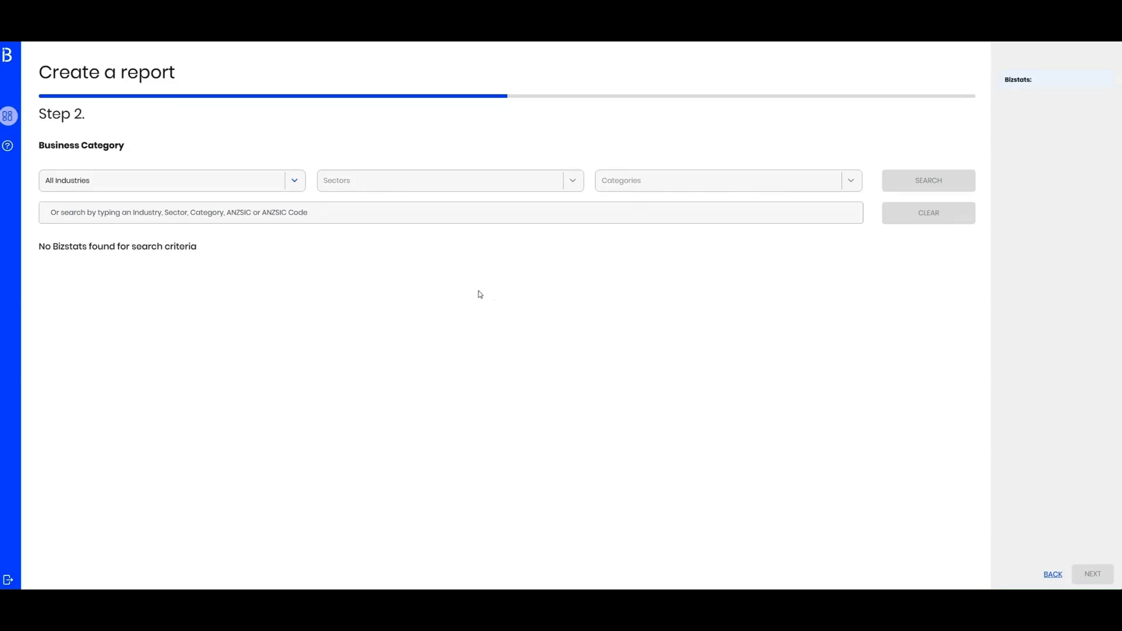
Step: Search by industry Accommodation and Food Services, sector Food and Beverage Services, and category Cafes, Restaurants and Takeaway Food Services
left_click(226, 185)
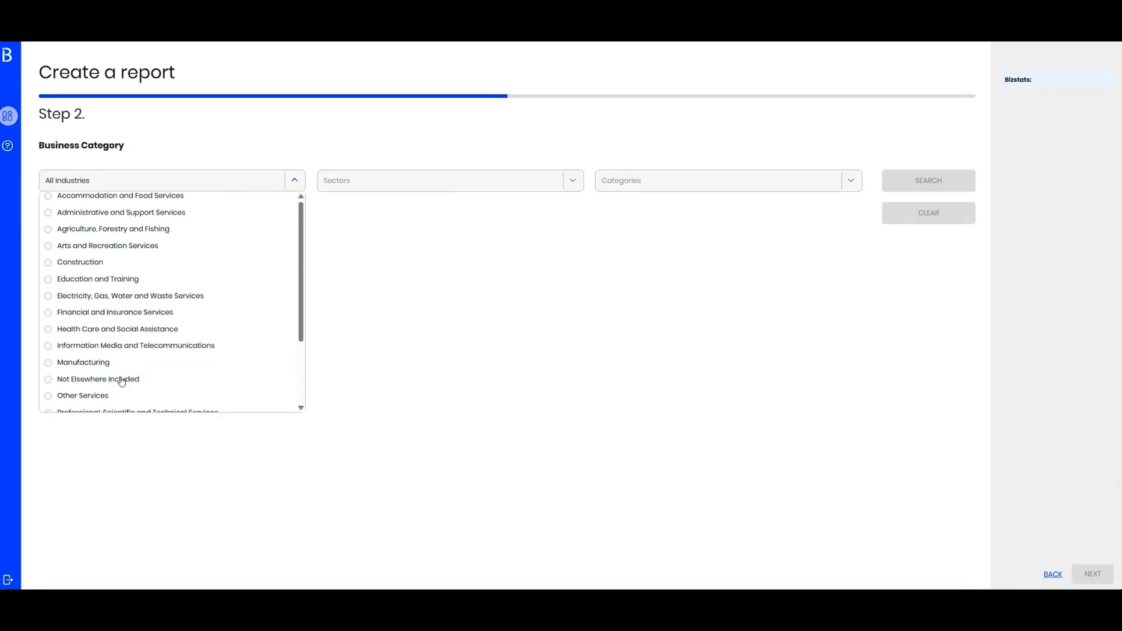
scroll(123, 381, "down", 3)
scroll(125, 375, "up", 3)
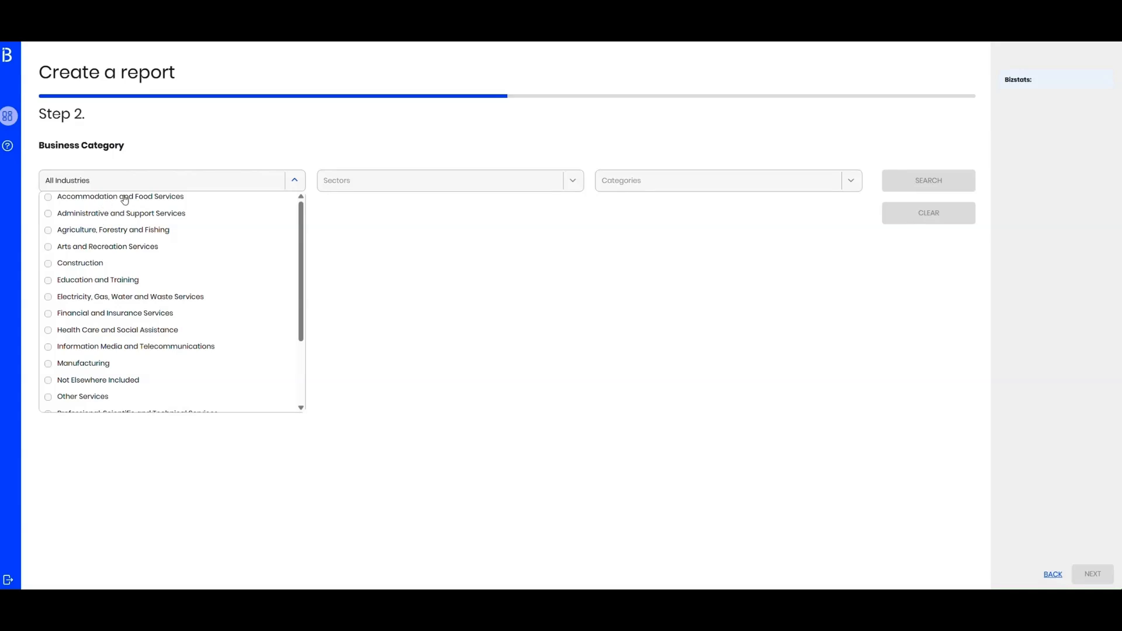
left_click(101, 198)
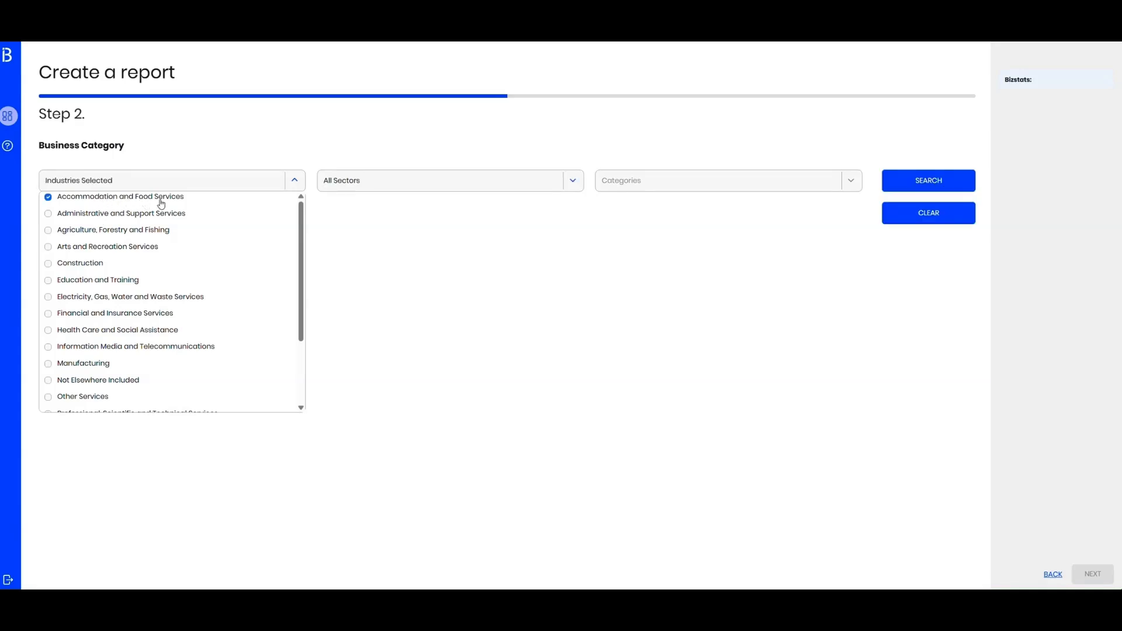
left_click(405, 185)
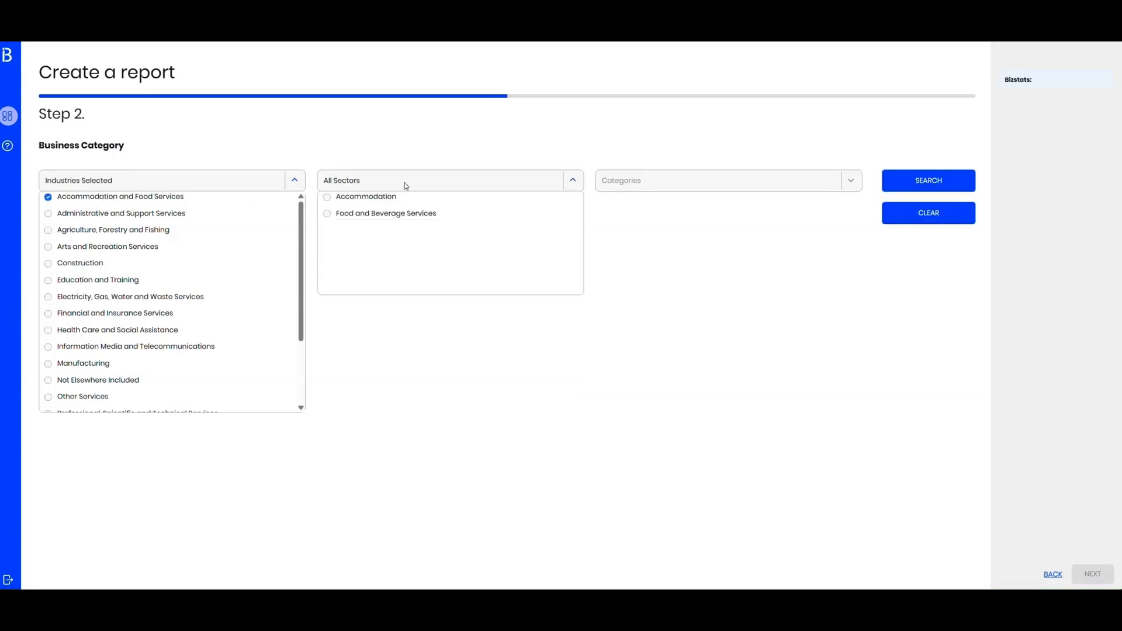
left_click(378, 219)
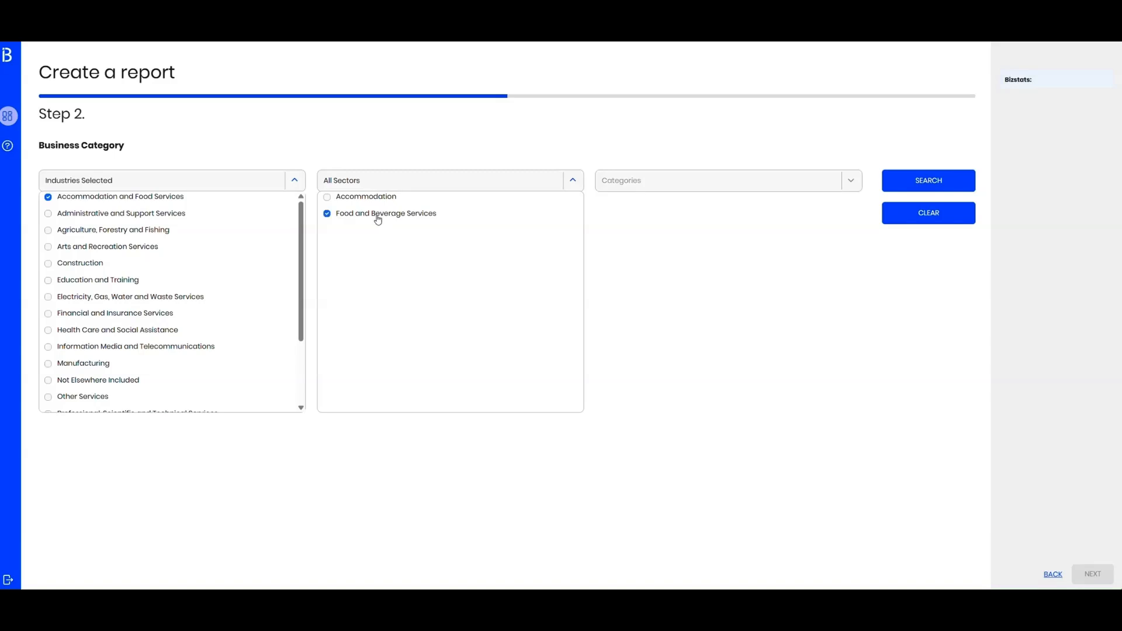
left_click(677, 186)
left_click(663, 202)
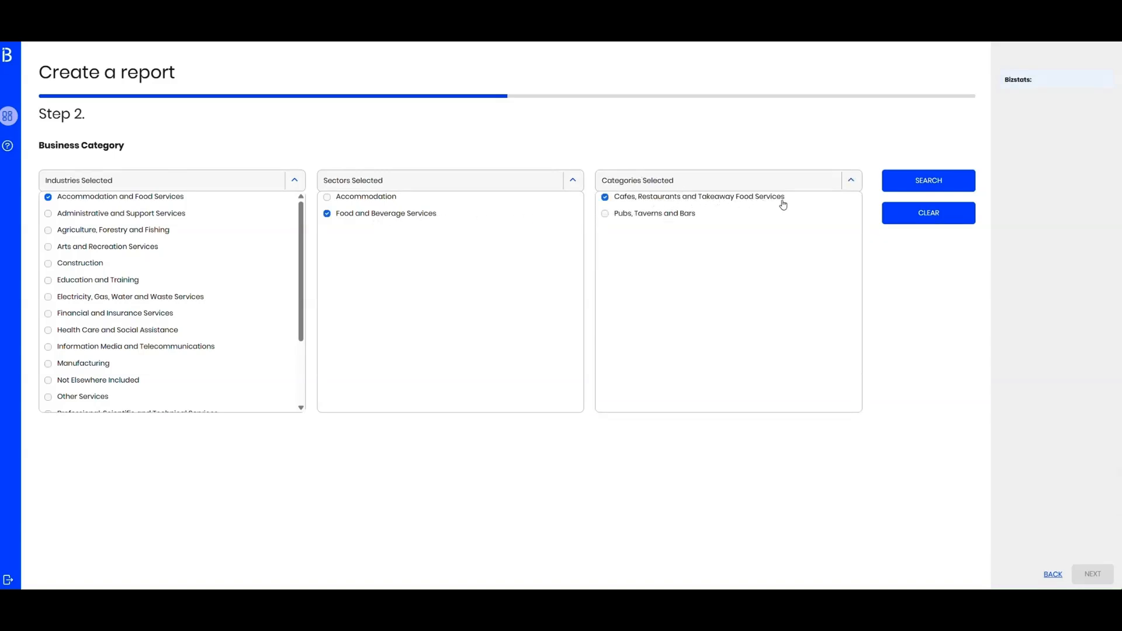
left_click(934, 185)
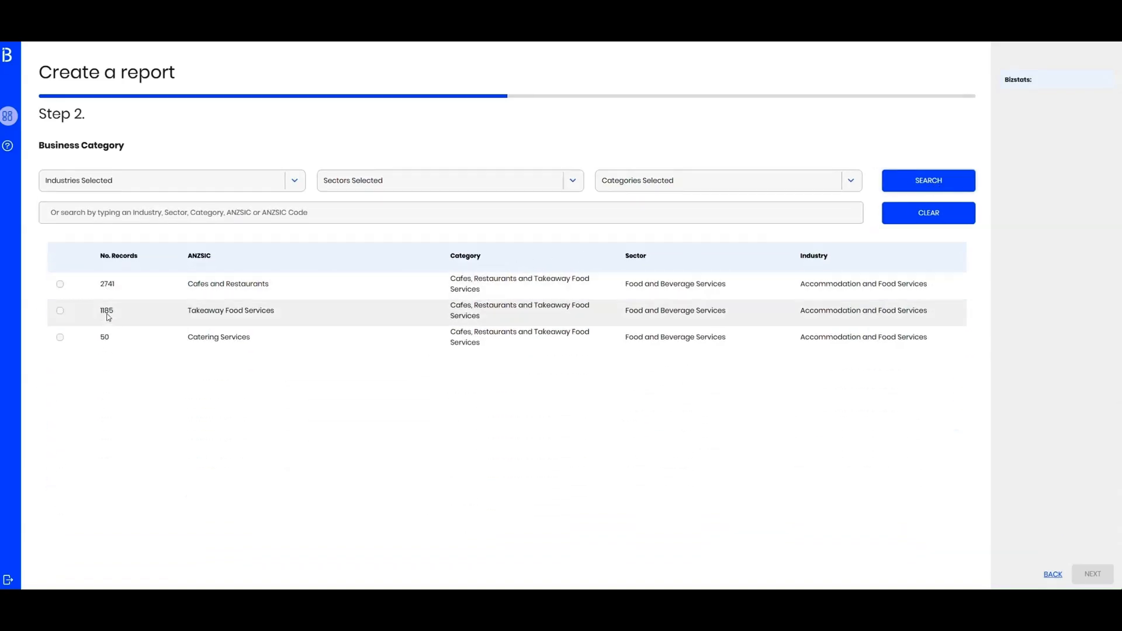
Step: Select the Cafes and Restaurants, Takeaway Food Services and Catering Services classifications from the search results
left_click(222, 289)
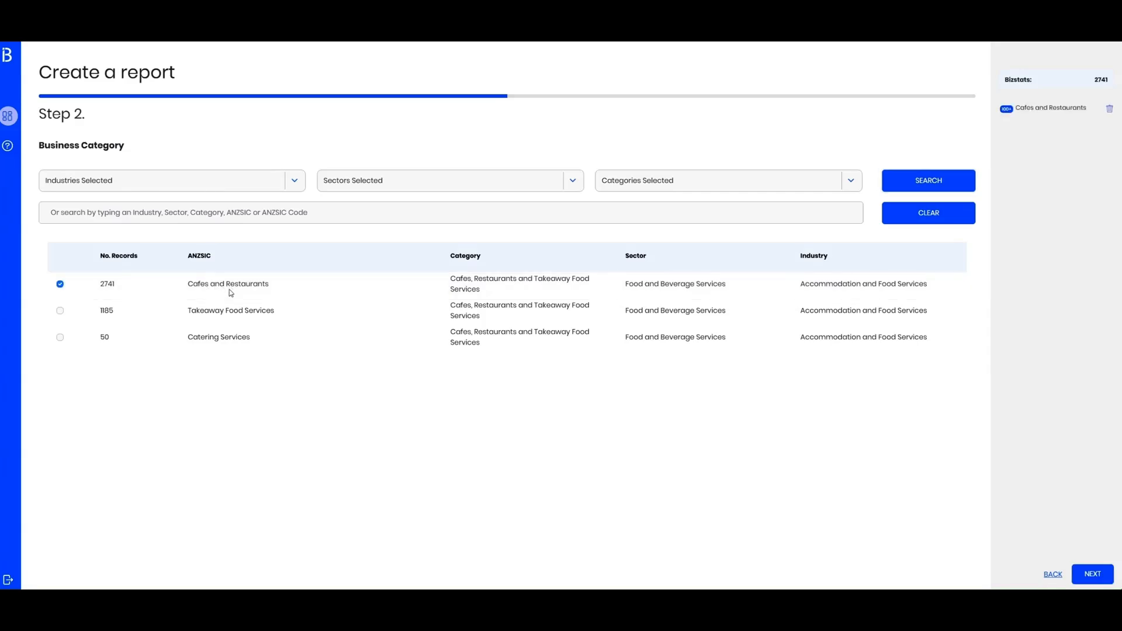
left_click(214, 316)
left_click(220, 341)
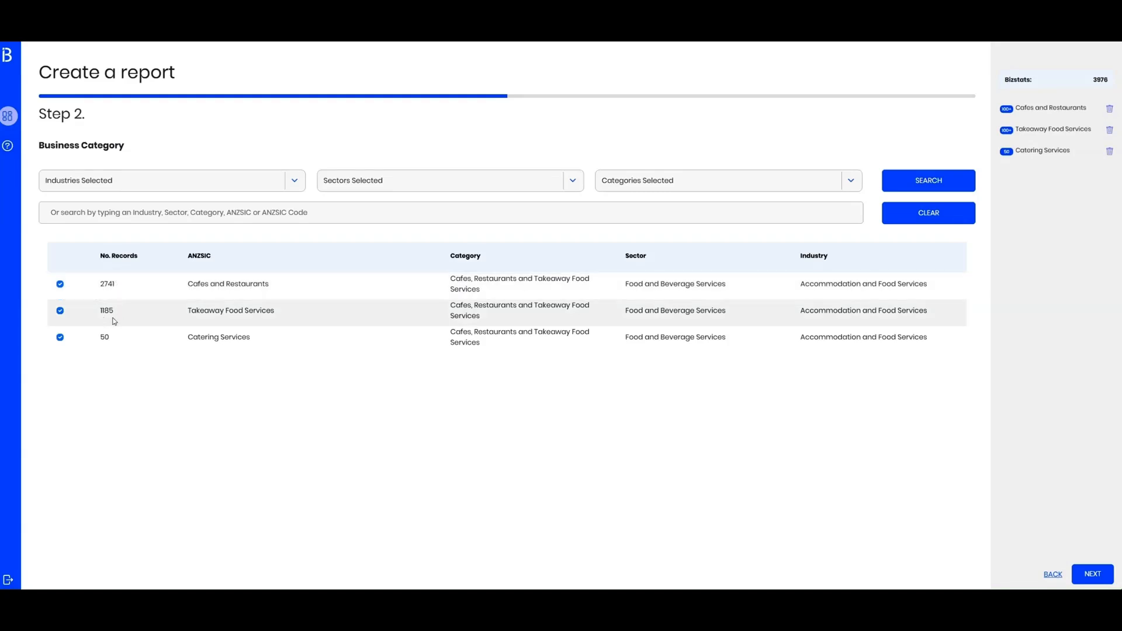
Step: Remove all three selected food service classifications from the report and clear the search criteria
left_click(60, 337)
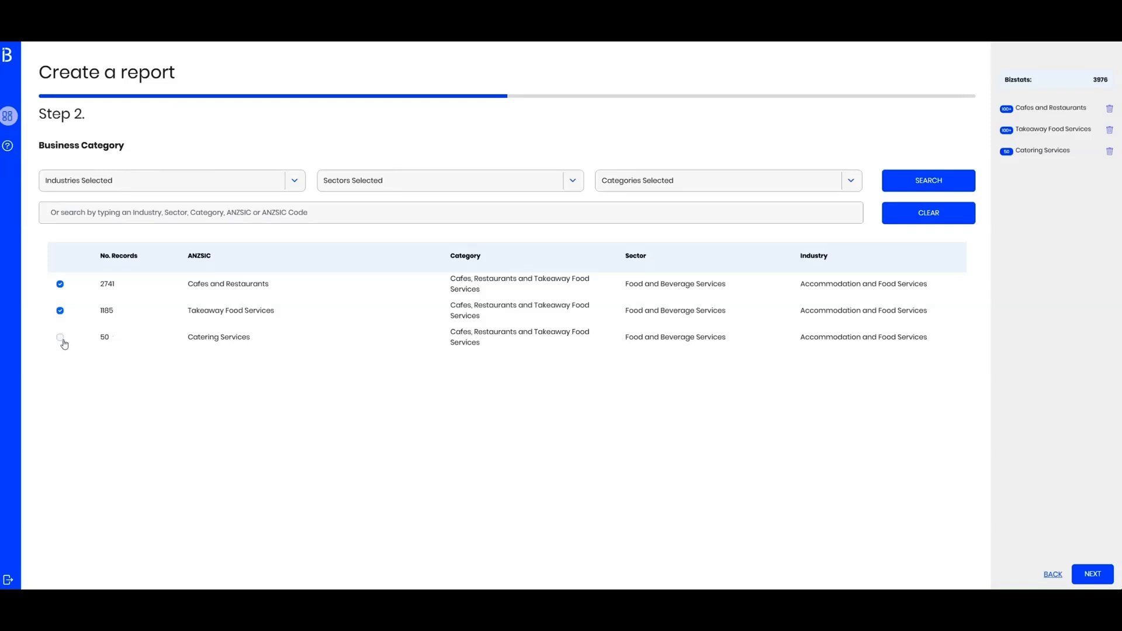
left_click(59, 312)
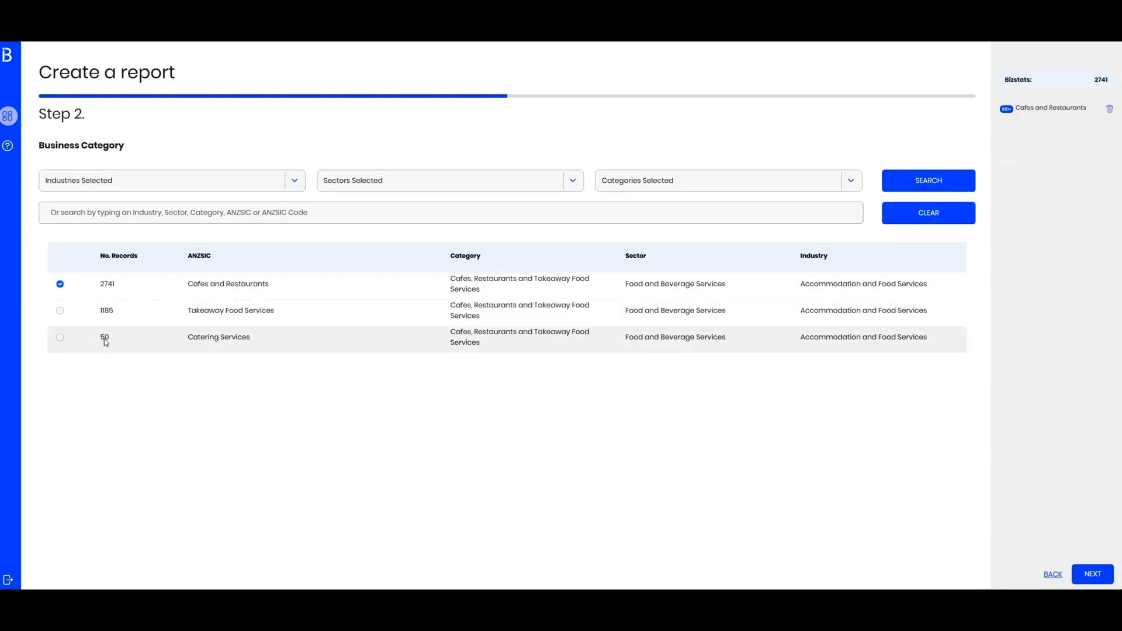
left_click(1111, 110)
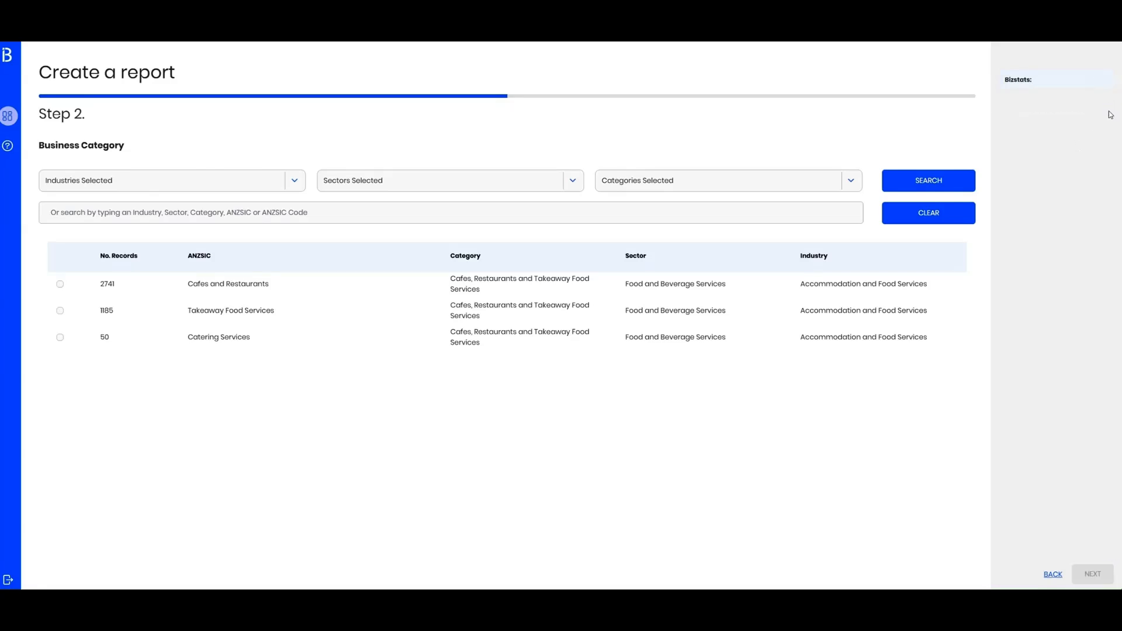
left_click(934, 212)
Step: Search the business categories for "cafe", select the Cafes and Restaurants classification and proceed to its list of Bizstats
left_click(69, 213)
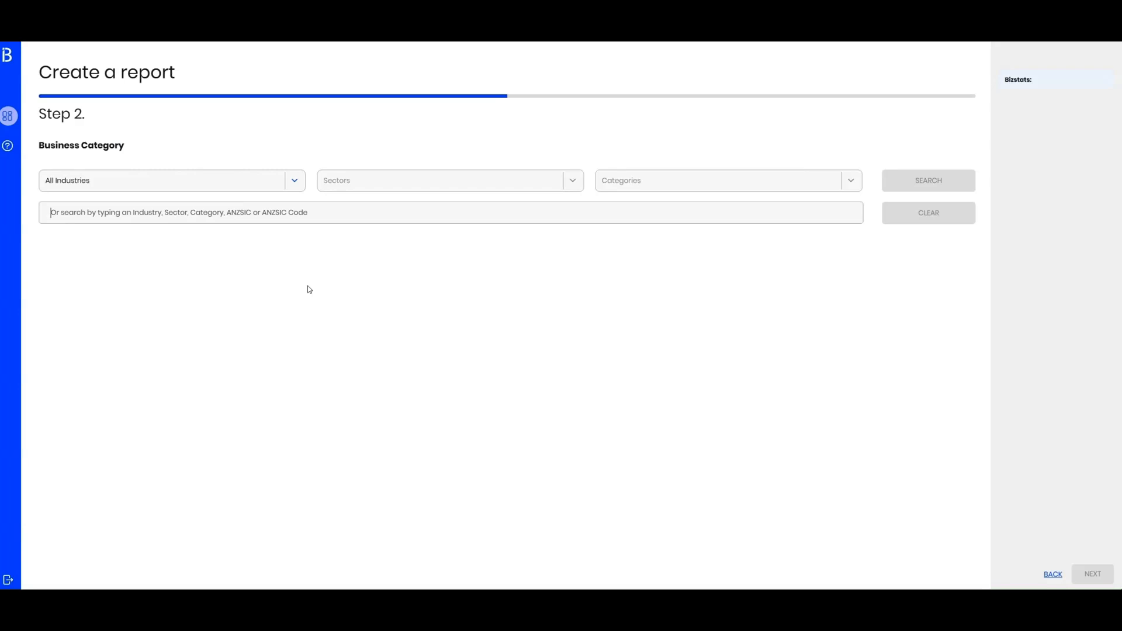
type("co")
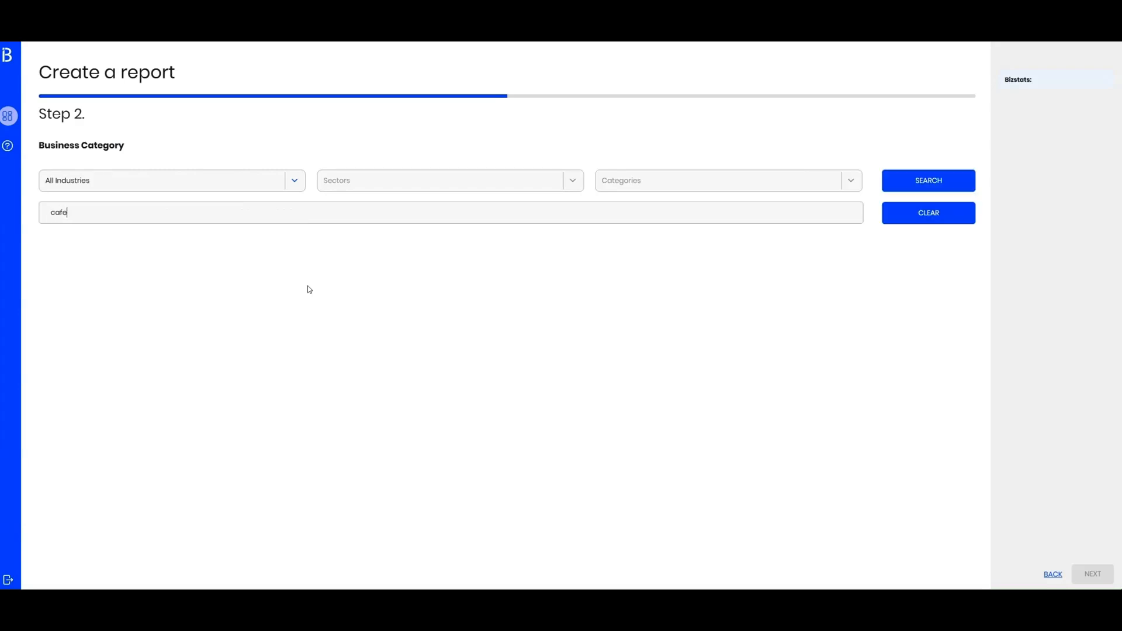
type("fe")
key("Return")
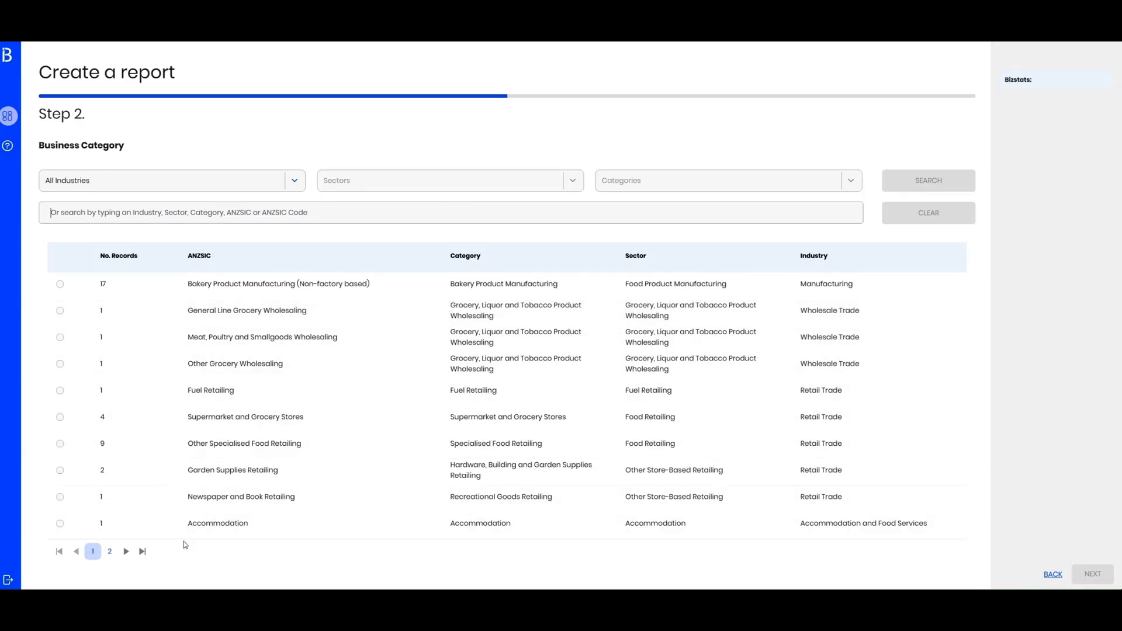
left_click(110, 552)
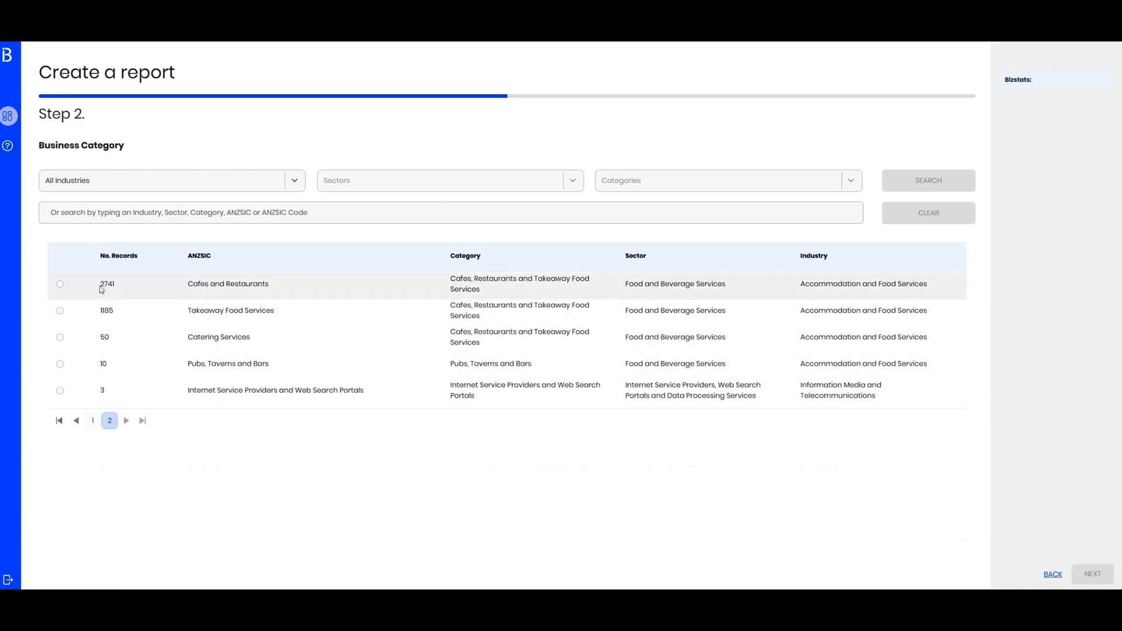
left_click(228, 286)
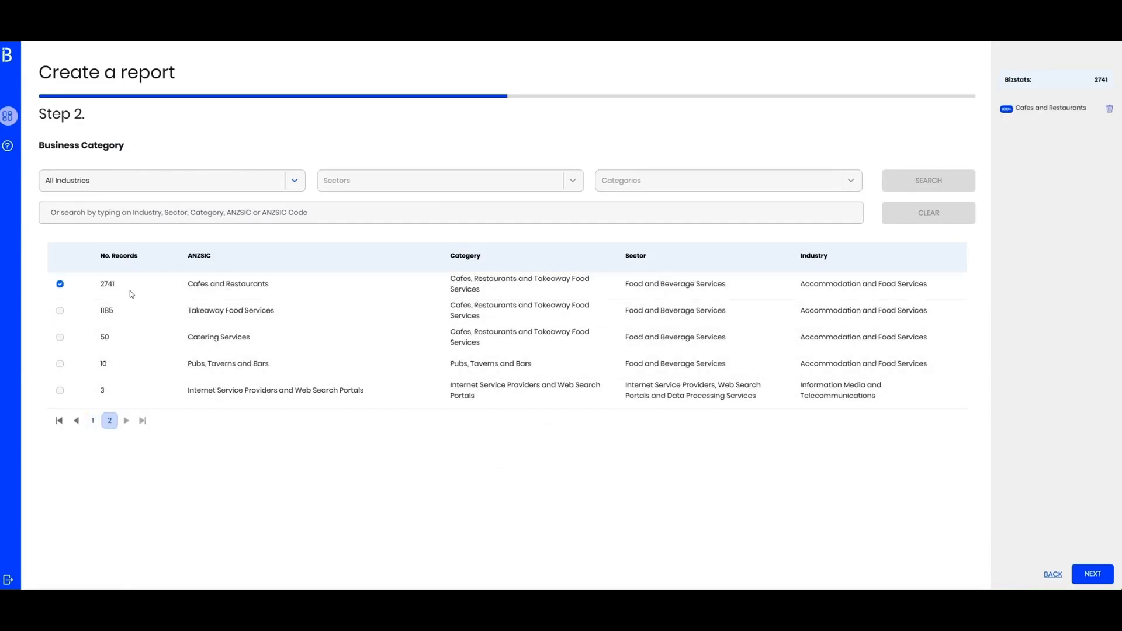
left_click(1093, 574)
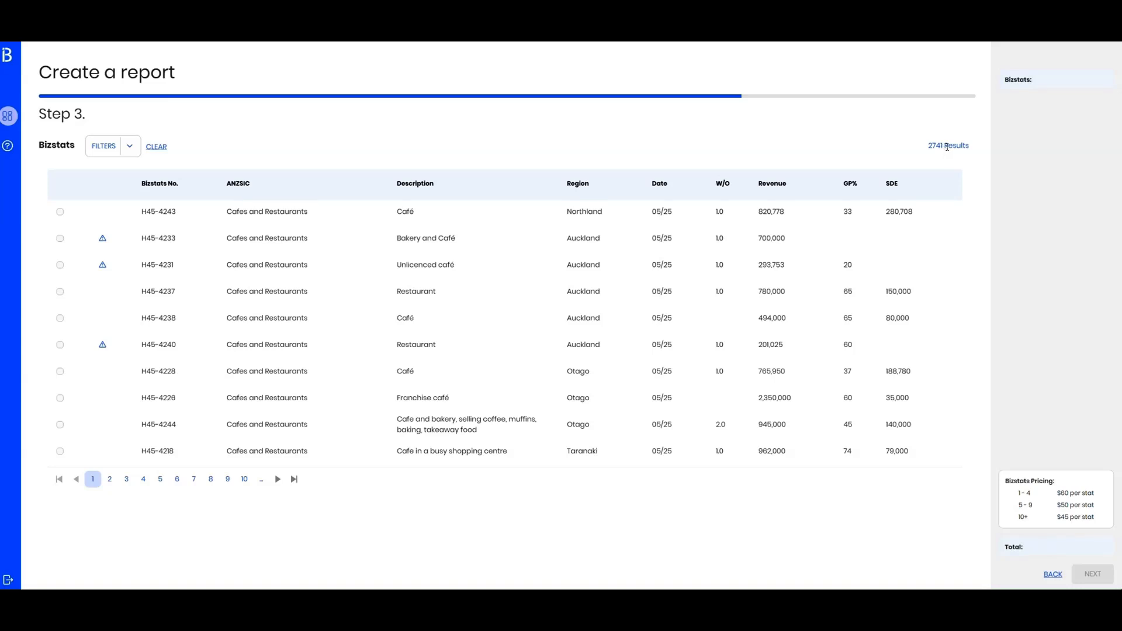
Step: Filter the Bizstats to revenue between 750k and 2.5m and SDE between 100k and 250k
left_click(129, 148)
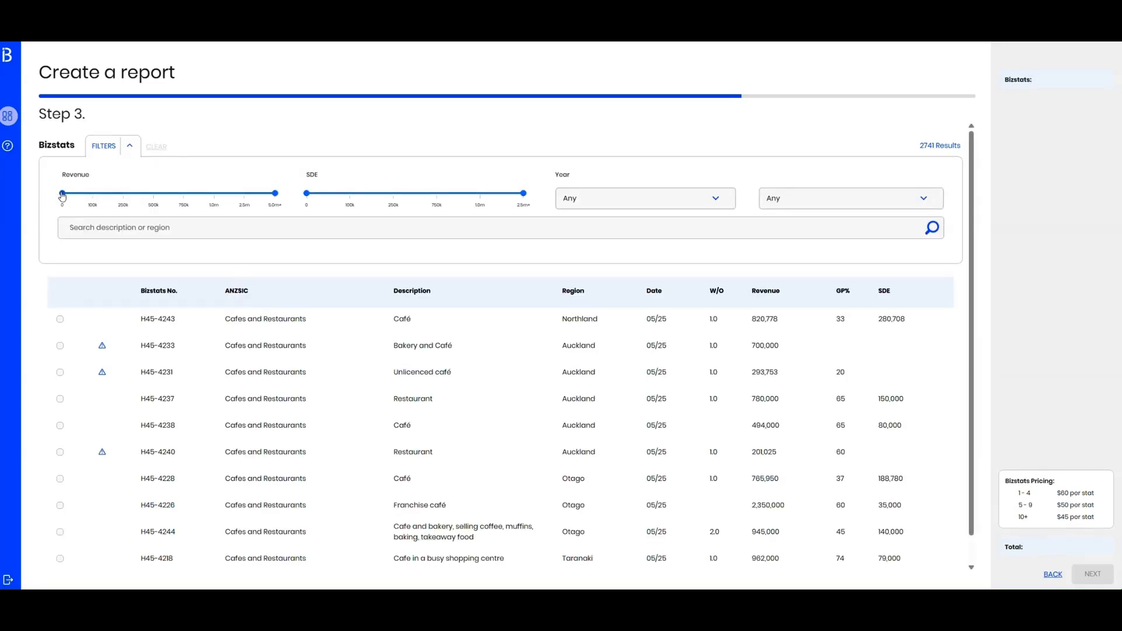
left_click_drag(63, 196, 179, 198)
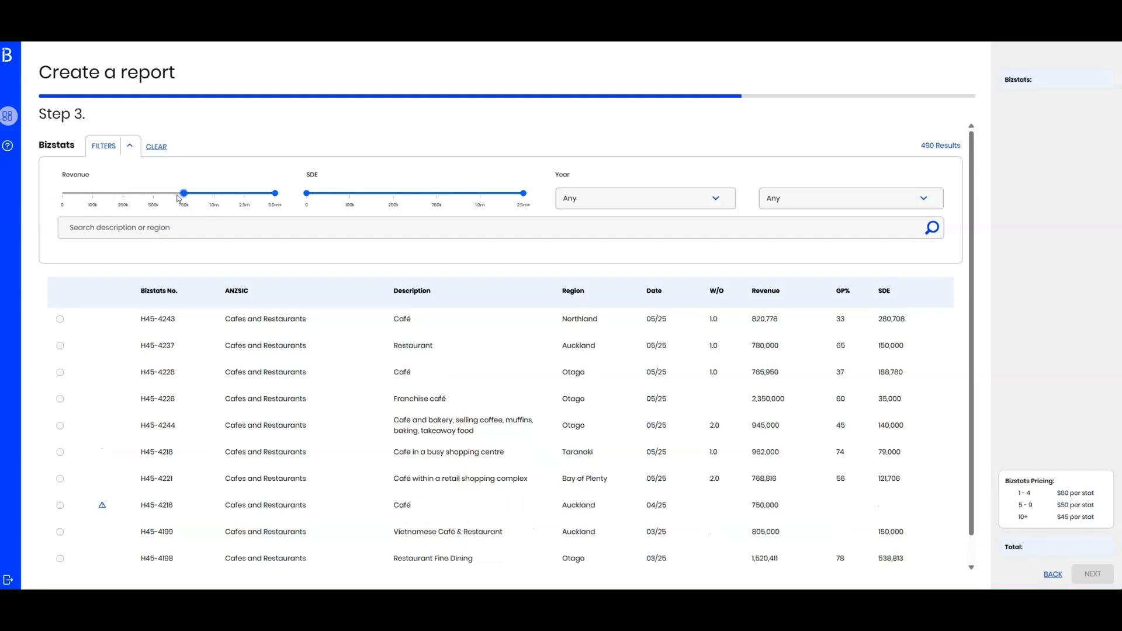
left_click_drag(275, 194, 251, 198)
left_click_drag(308, 194, 350, 196)
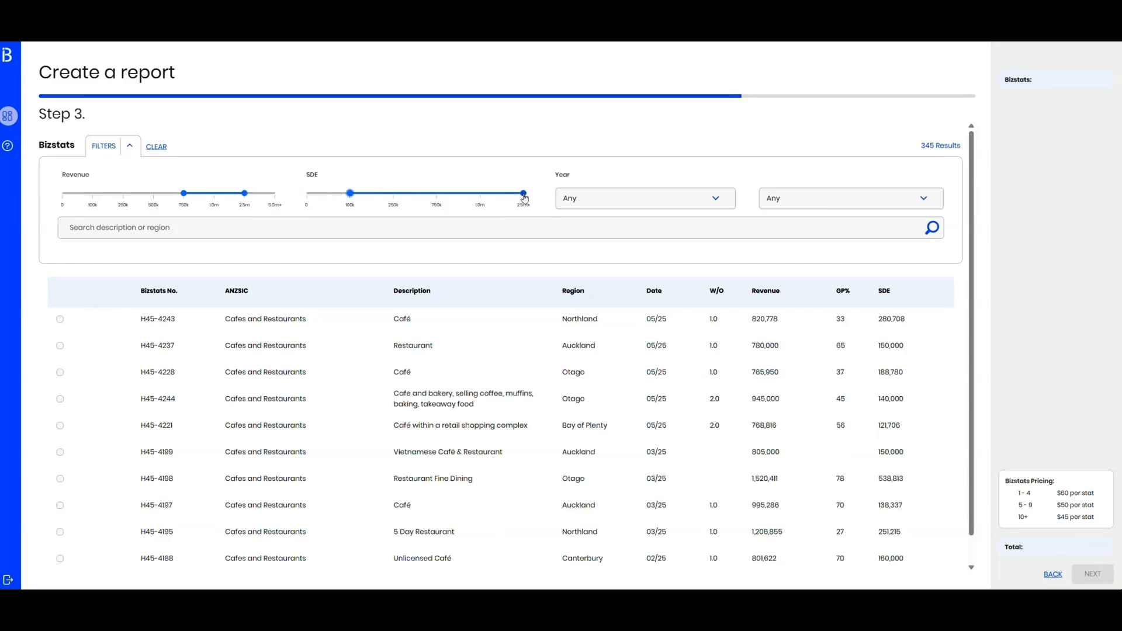
left_click_drag(526, 196, 397, 200)
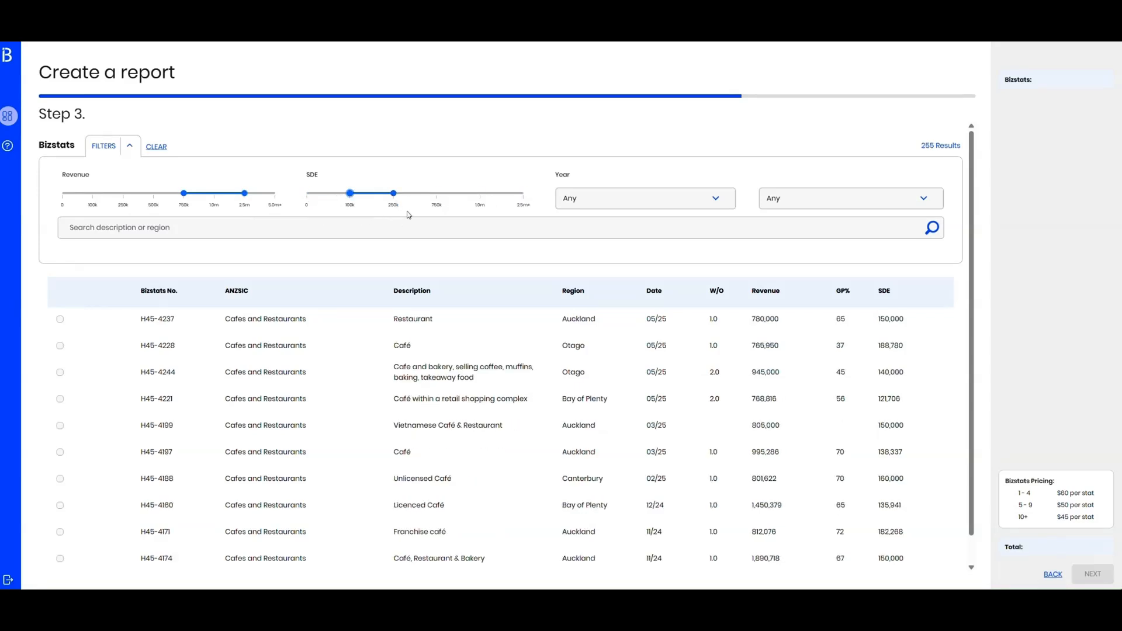
Step: Limit the Bizstats to the years from 2020 to 2025
left_click(709, 203)
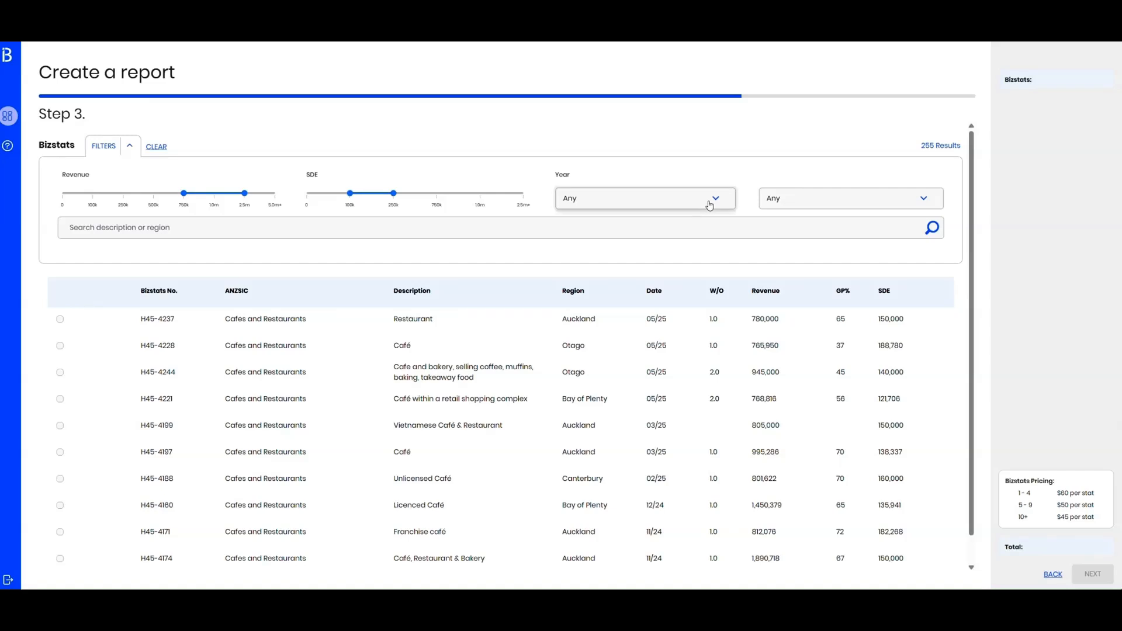
left_click(868, 179)
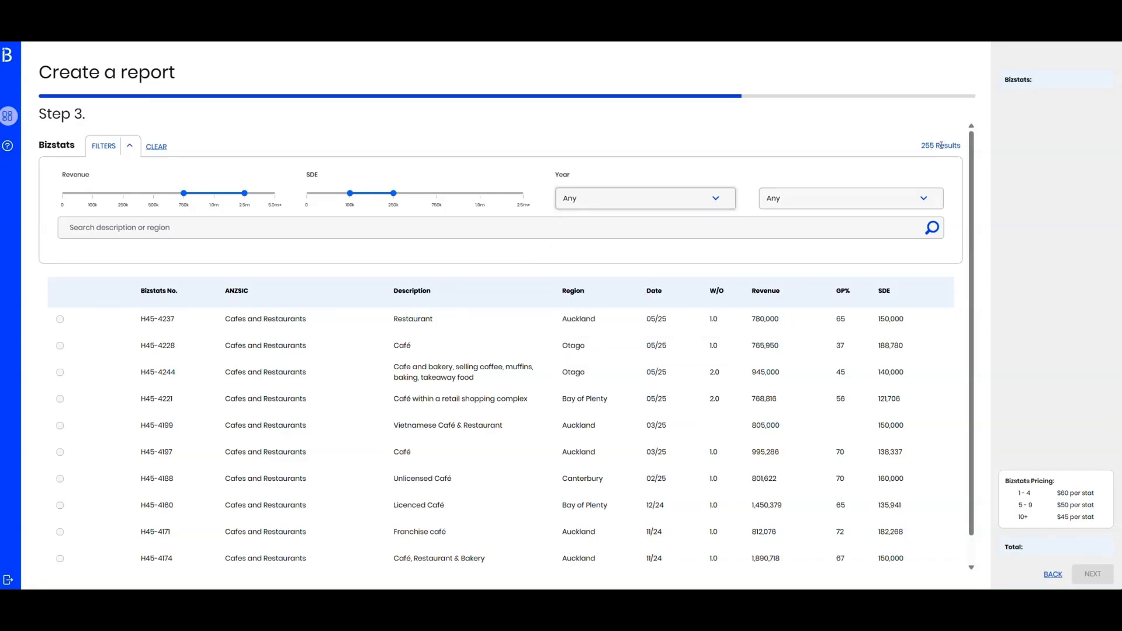
left_click(719, 200)
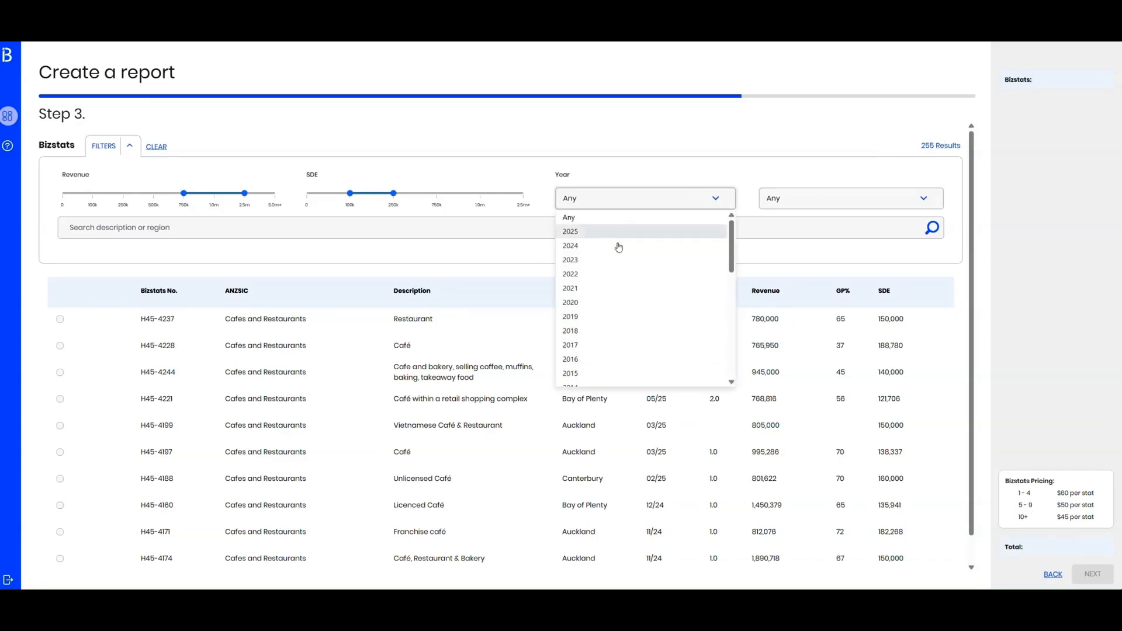
left_click(596, 302)
left_click(865, 198)
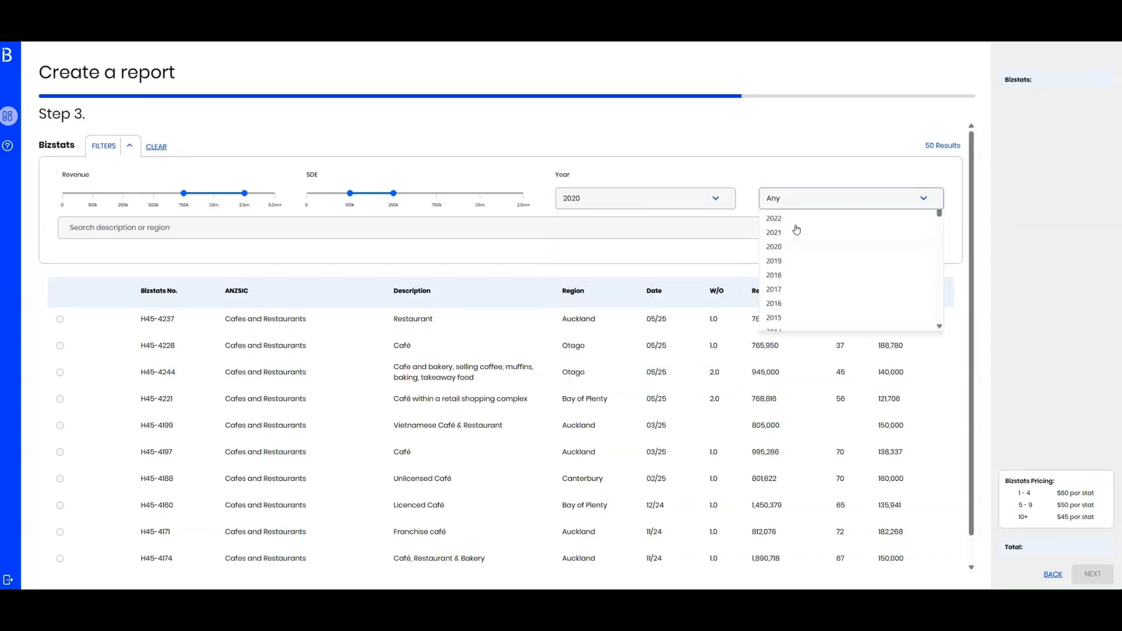
scroll(796, 229, "up", 2)
left_click(795, 231)
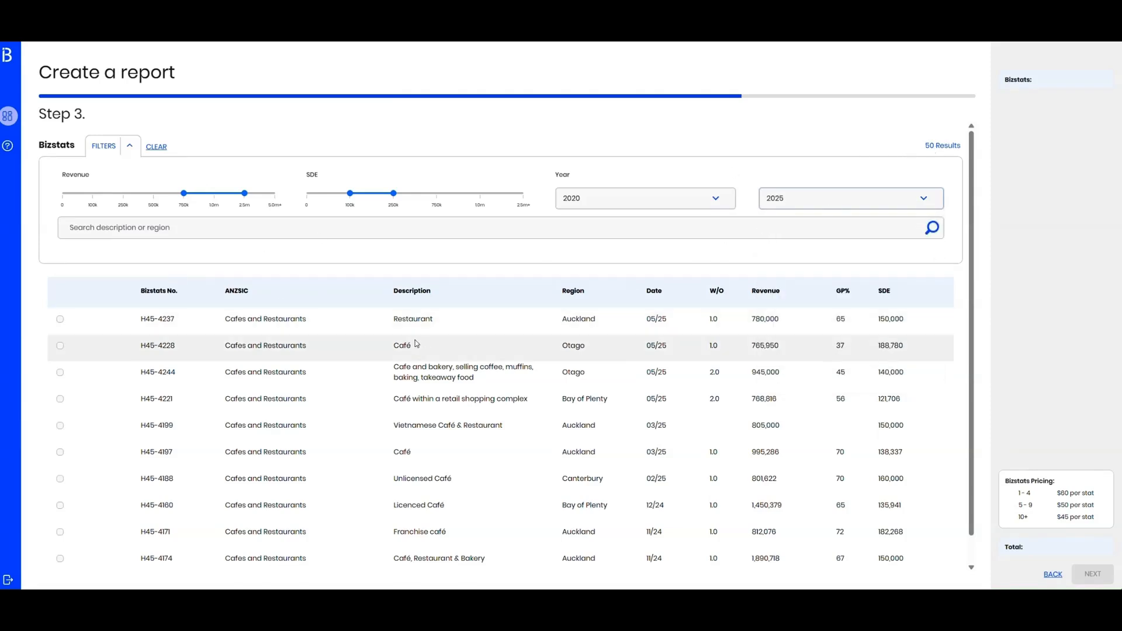
Step: Search the filtered Bizstats descriptions and regions for "cafe"
scroll(228, 214, "down", 2)
scroll(131, 176, "up", 2)
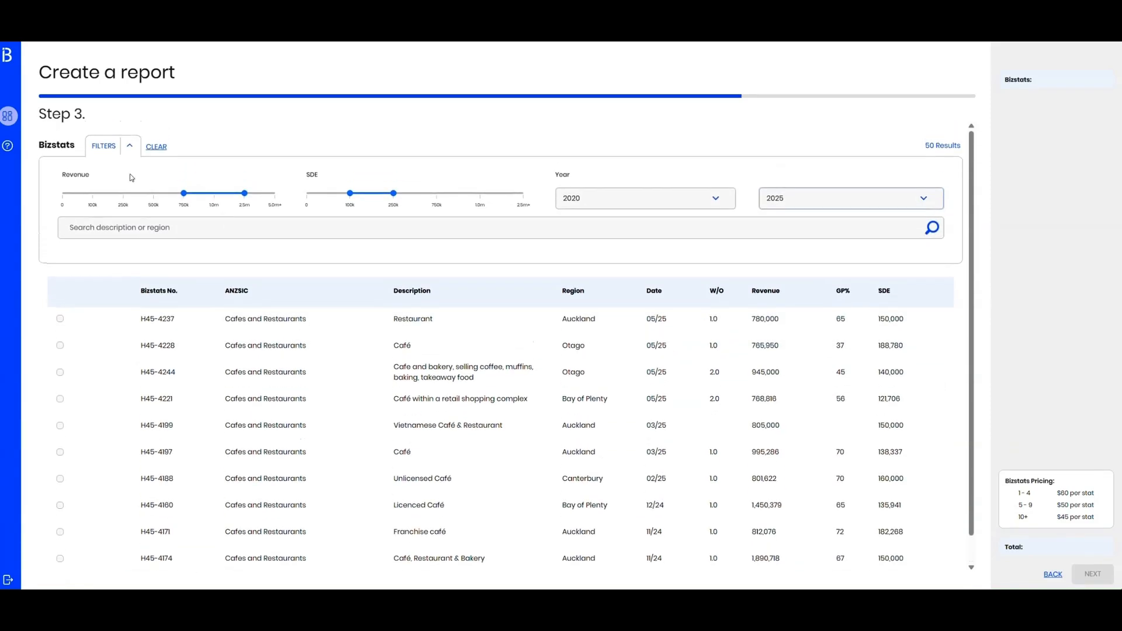
left_click(130, 146)
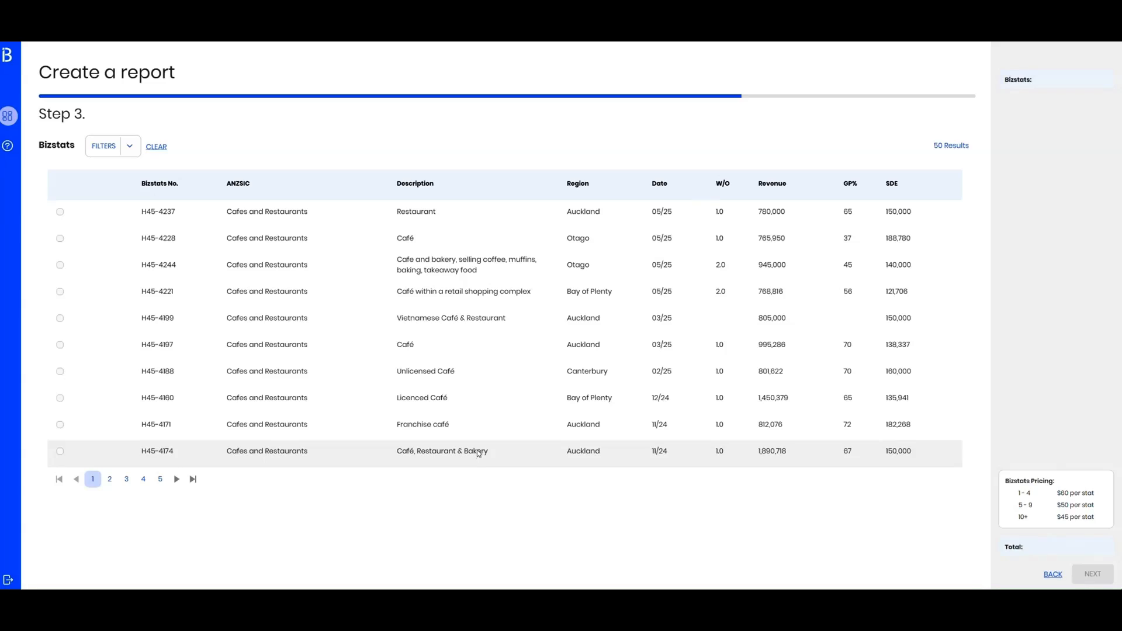
left_click(130, 149)
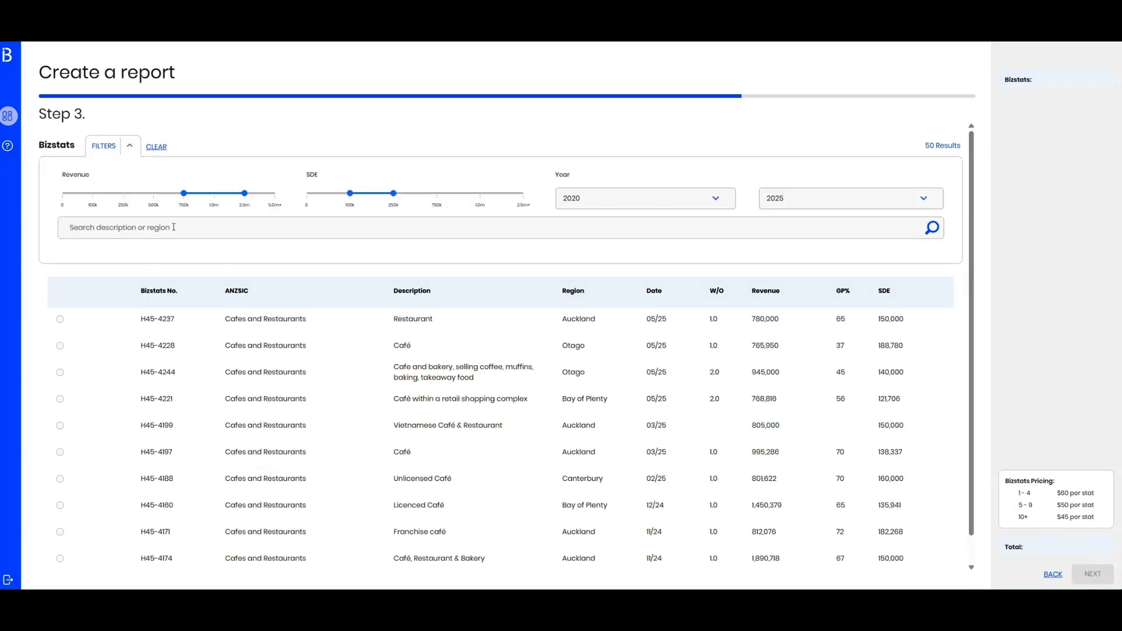
type("cafe")
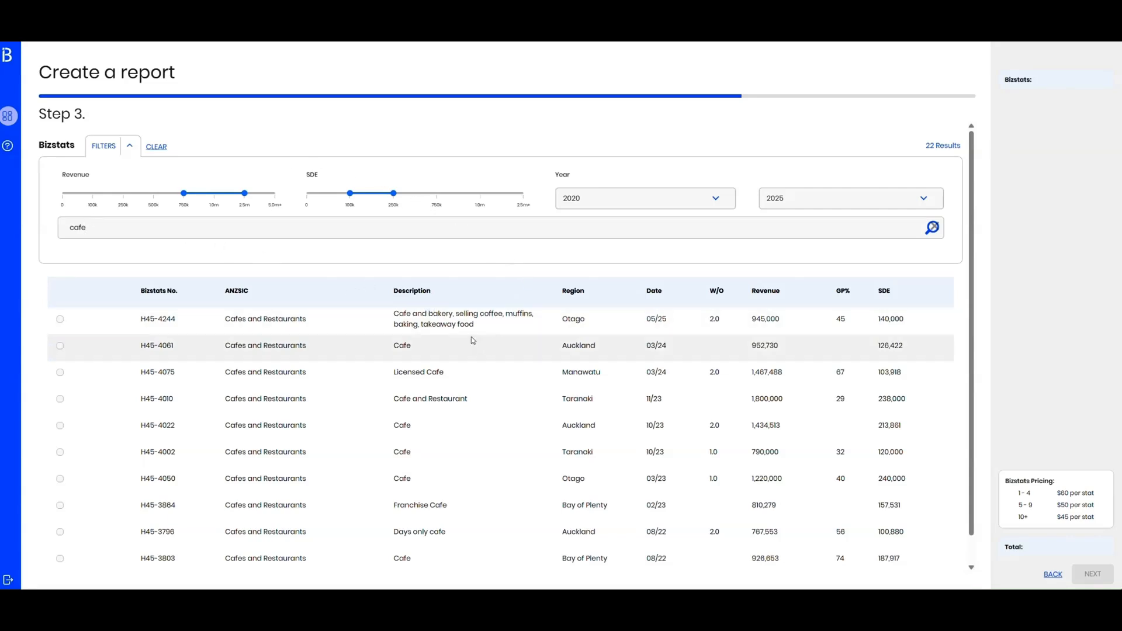
scroll(461, 323, "down", 1)
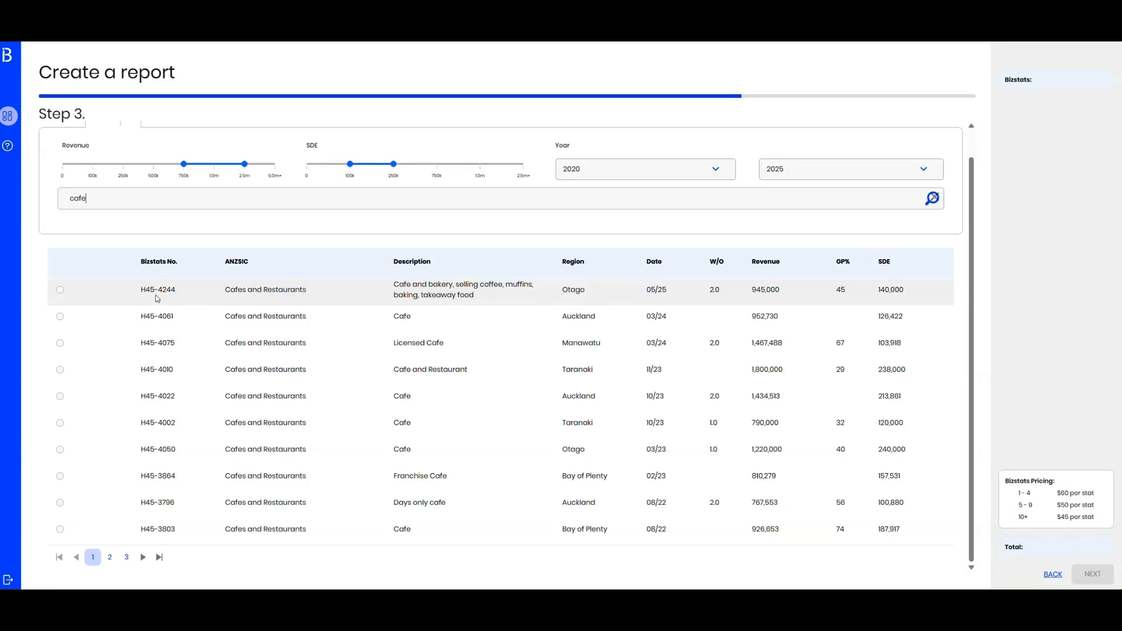
Step: Select the Bizstats H45-4244, H45-4061, H45-4075, H45-4010 and H45-4022 for the report
left_click(87, 292)
left_click(83, 318)
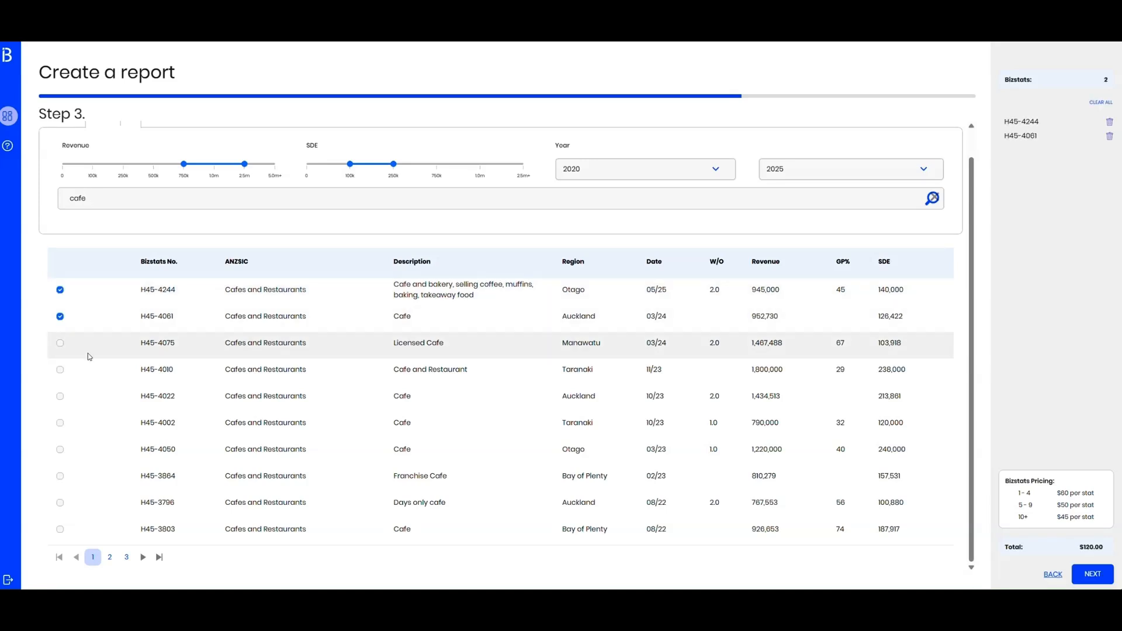
left_click(96, 353)
left_click(97, 372)
left_click(98, 397)
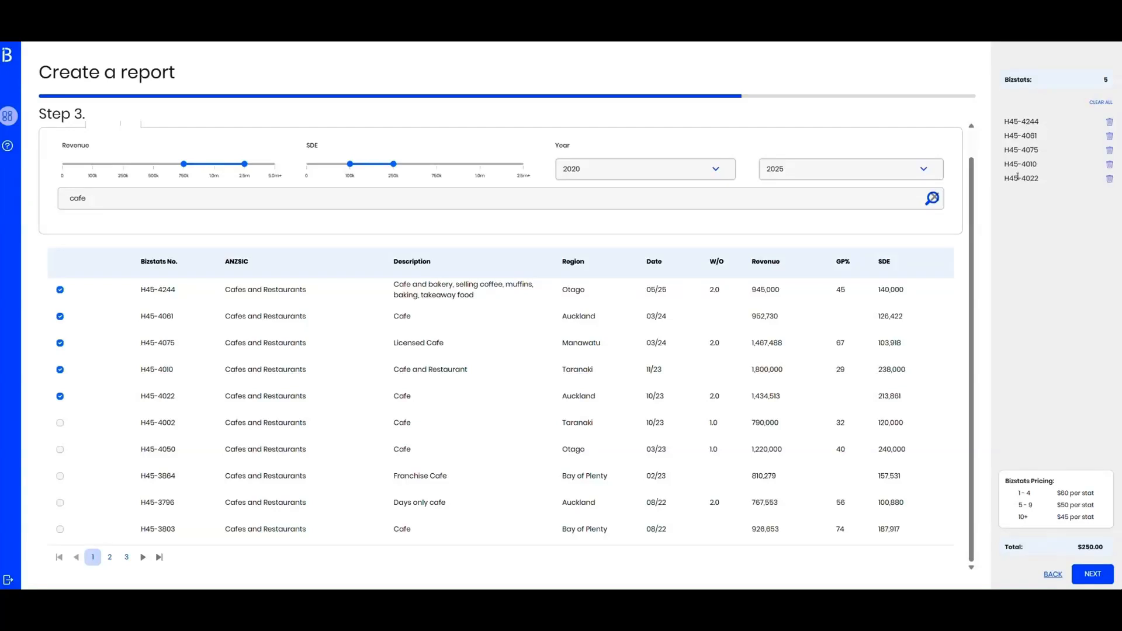
Step: Remove the Bizstats H45-4022, H45-4010 and H45-4075 from the report's selection
left_click(1109, 178)
left_click(1110, 164)
left_click(1109, 151)
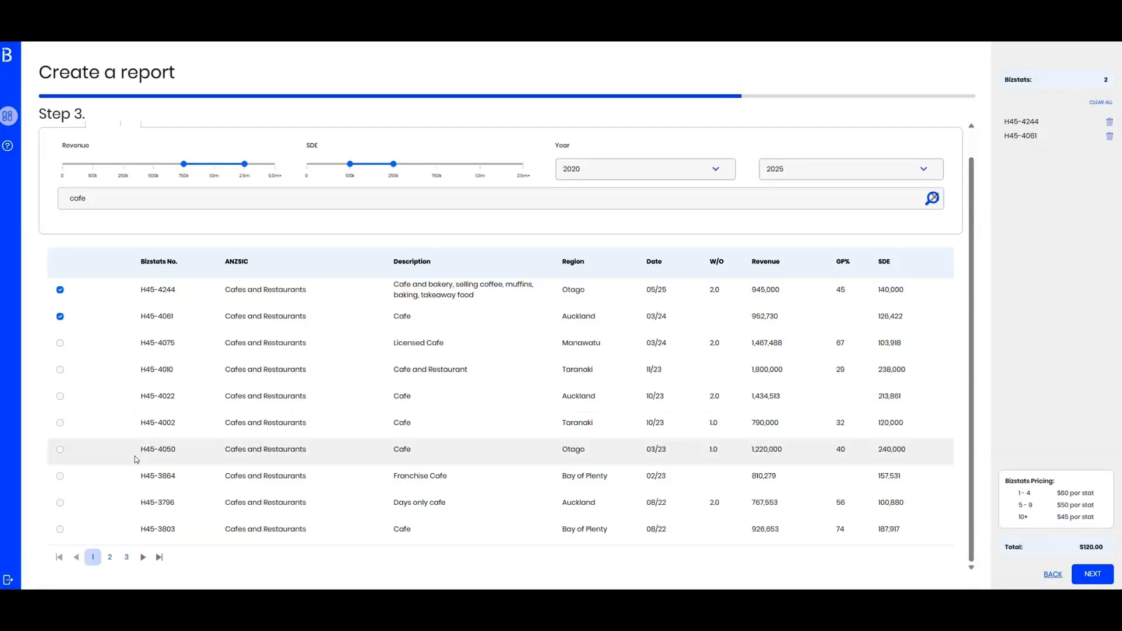
left_click(60, 345)
left_click(62, 346)
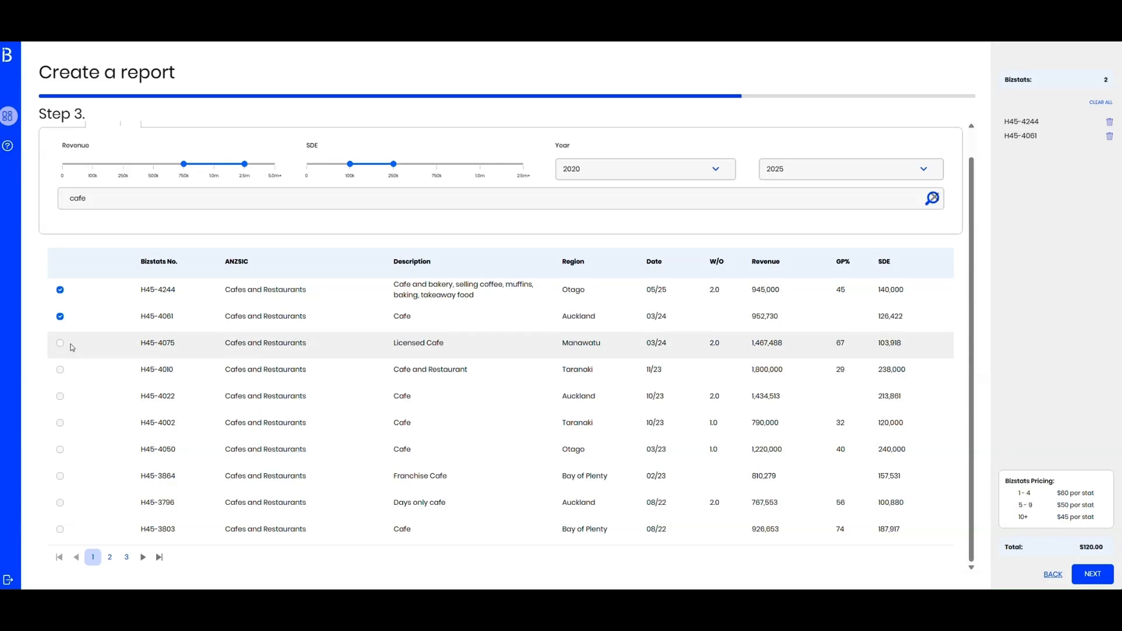
Step: Add the Bizstats H45-4075, H45-4010 and H45-4022 to the selection and proceed to the report preview
left_click(72, 347)
left_click(88, 371)
left_click(92, 401)
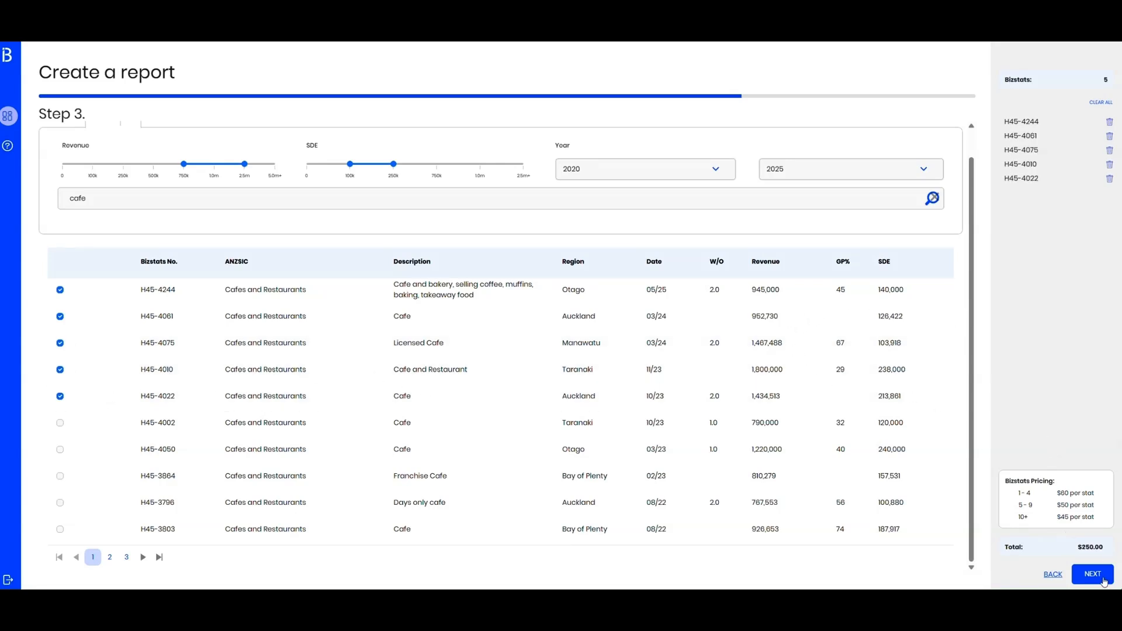
left_click(1092, 574)
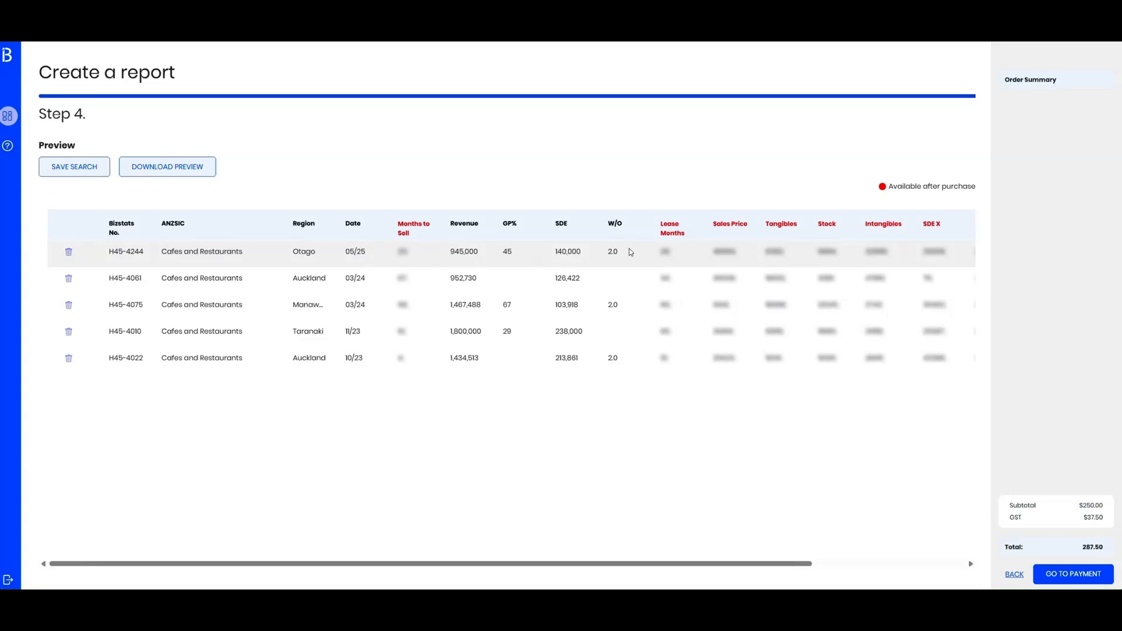
Step: Check the columns of the report preview and save the search under the reference name "matts cafe"
scroll(628, 257, "right", 1)
scroll(628, 257, "right", 2)
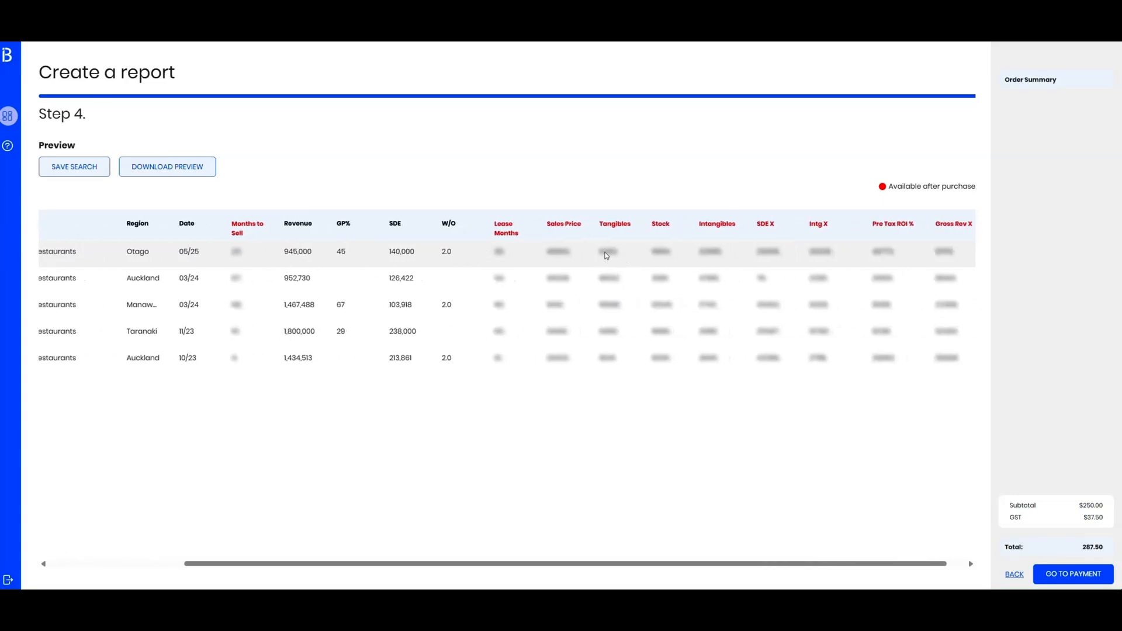
scroll(602, 258, "right", 1)
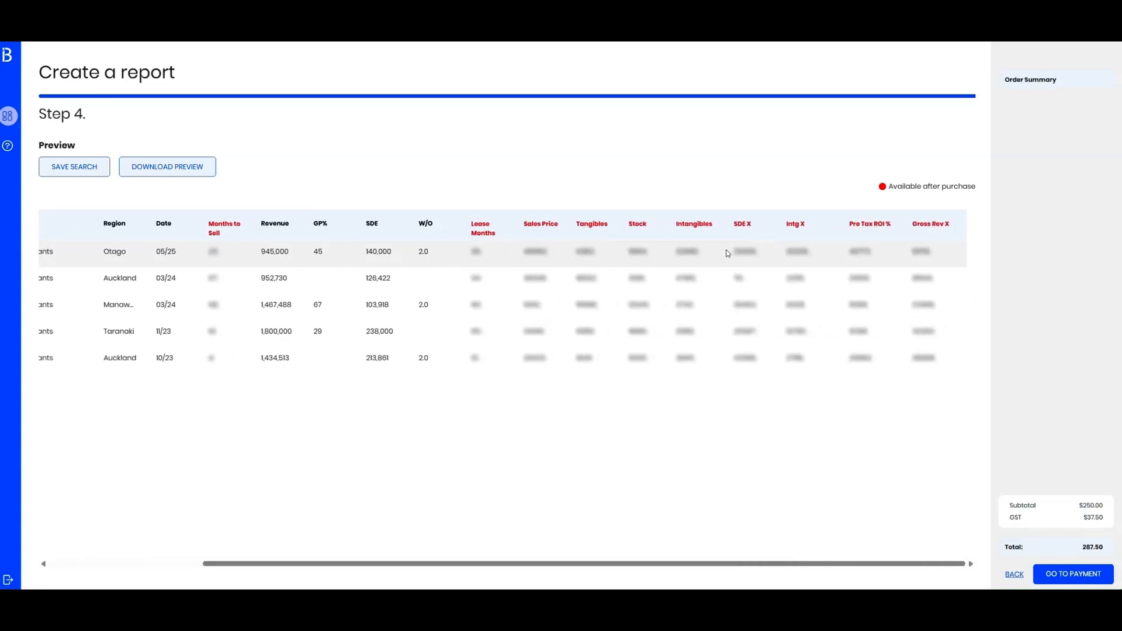
scroll(598, 291, "left", 3)
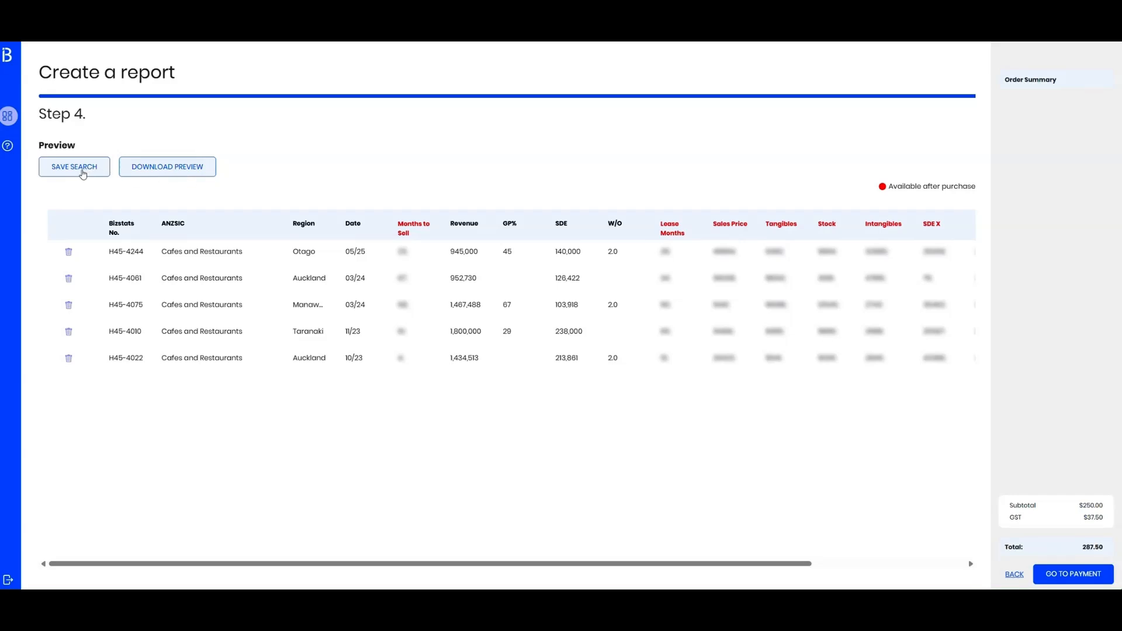
left_click(80, 173)
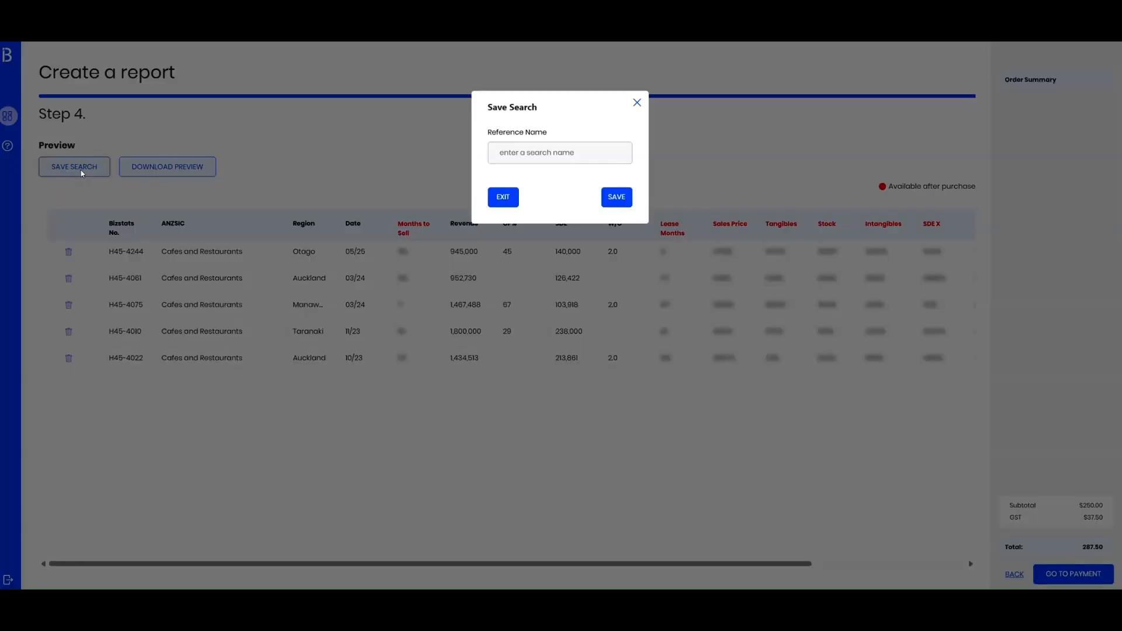
left_click(540, 153)
type("matts cafe")
left_click(617, 198)
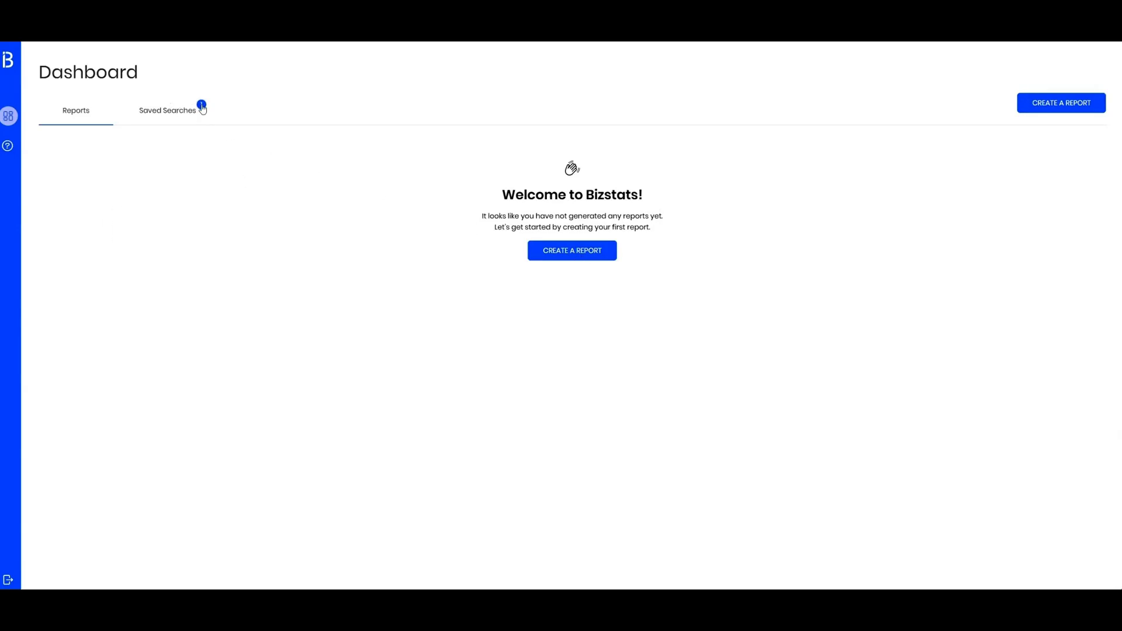
Step: Reopen the saved search from the dashboard and proceed through its preview to payment
left_click(175, 114)
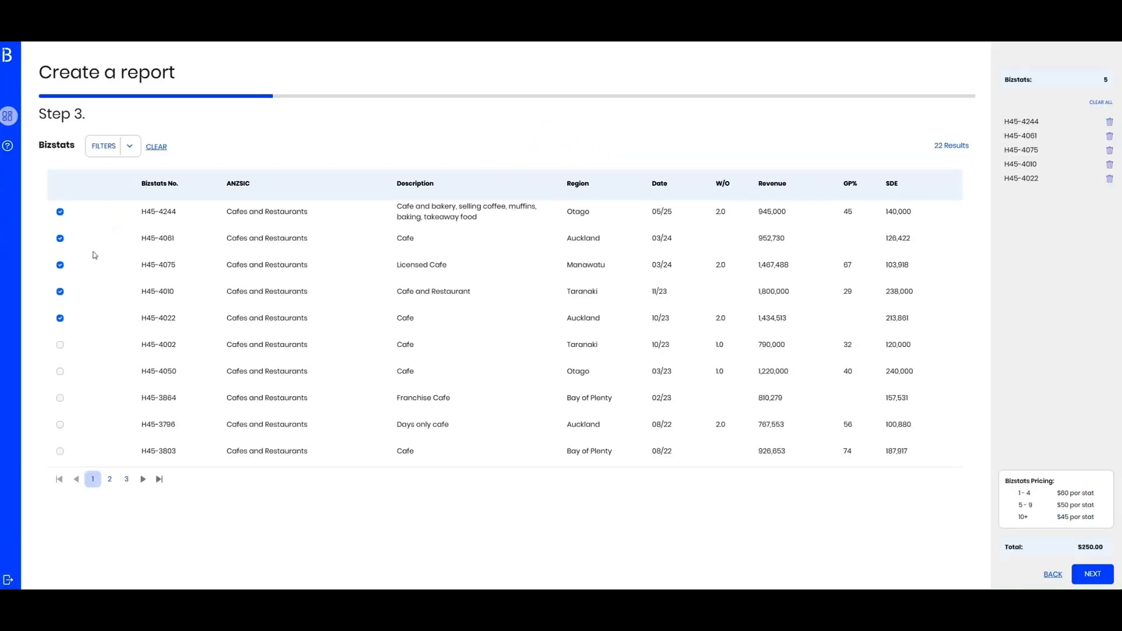
left_click(1093, 576)
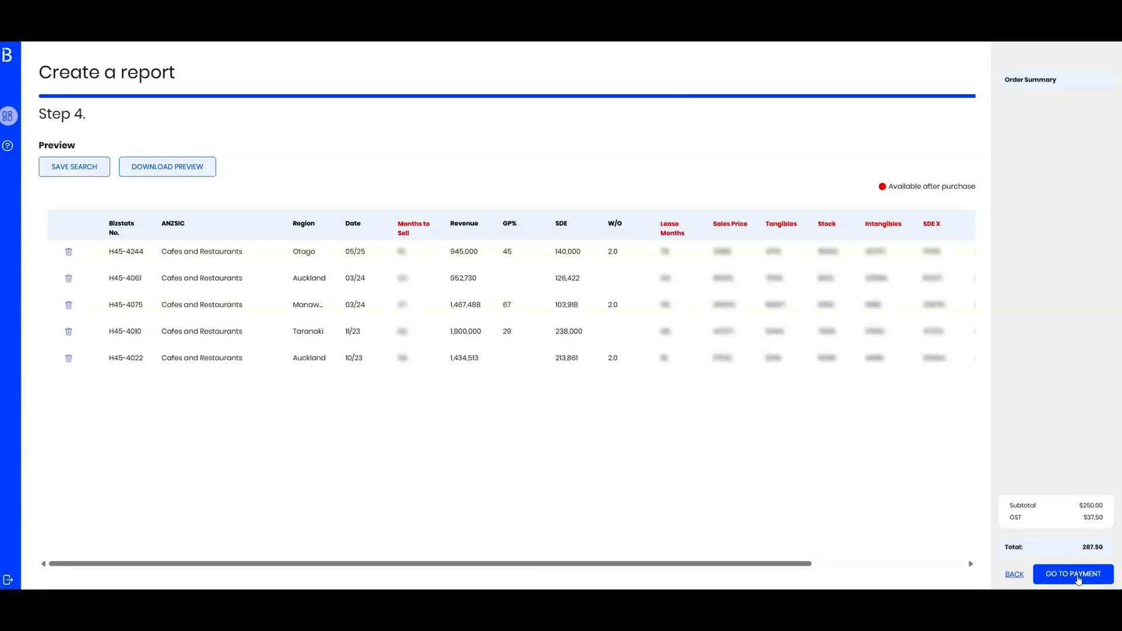
left_click(1079, 577)
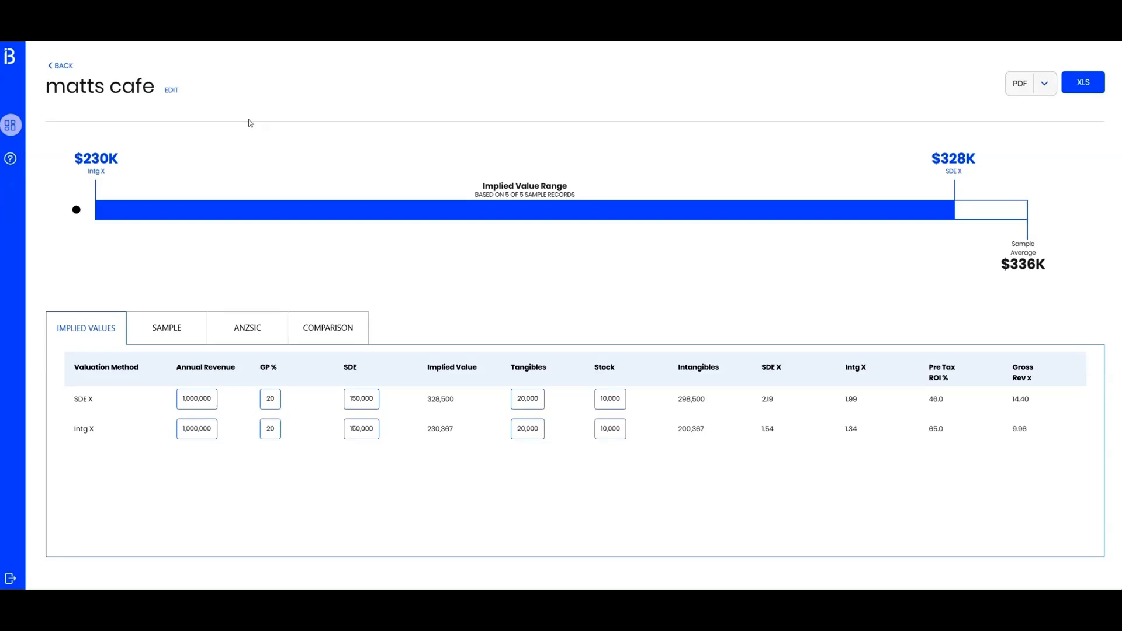
left_click(171, 90)
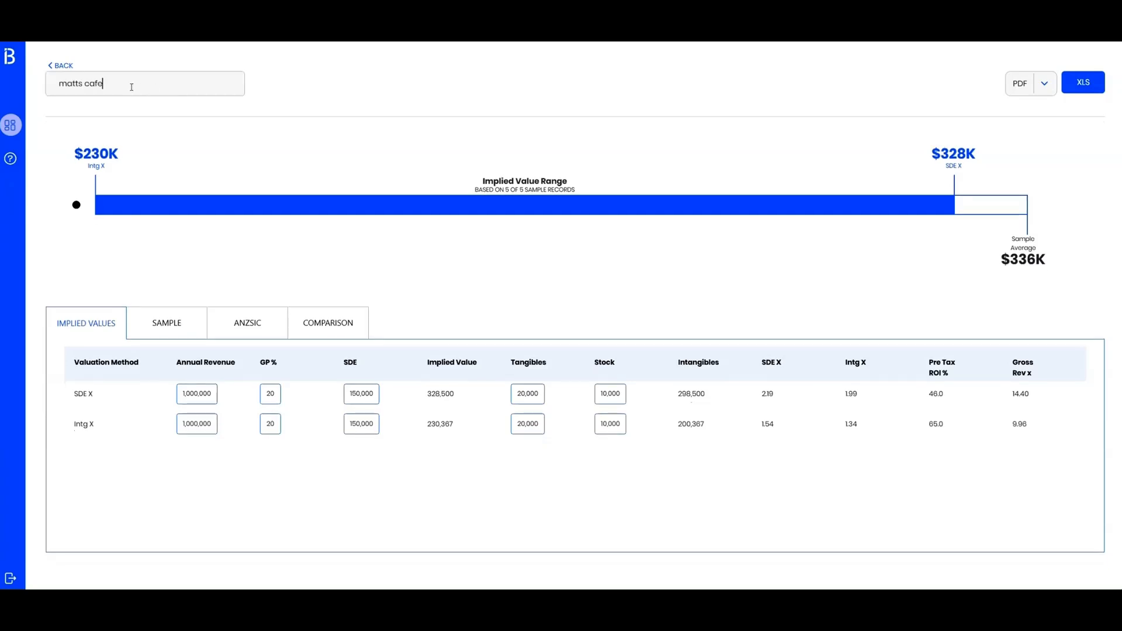
left_click_drag(118, 85, 54, 84)
left_click(309, 88)
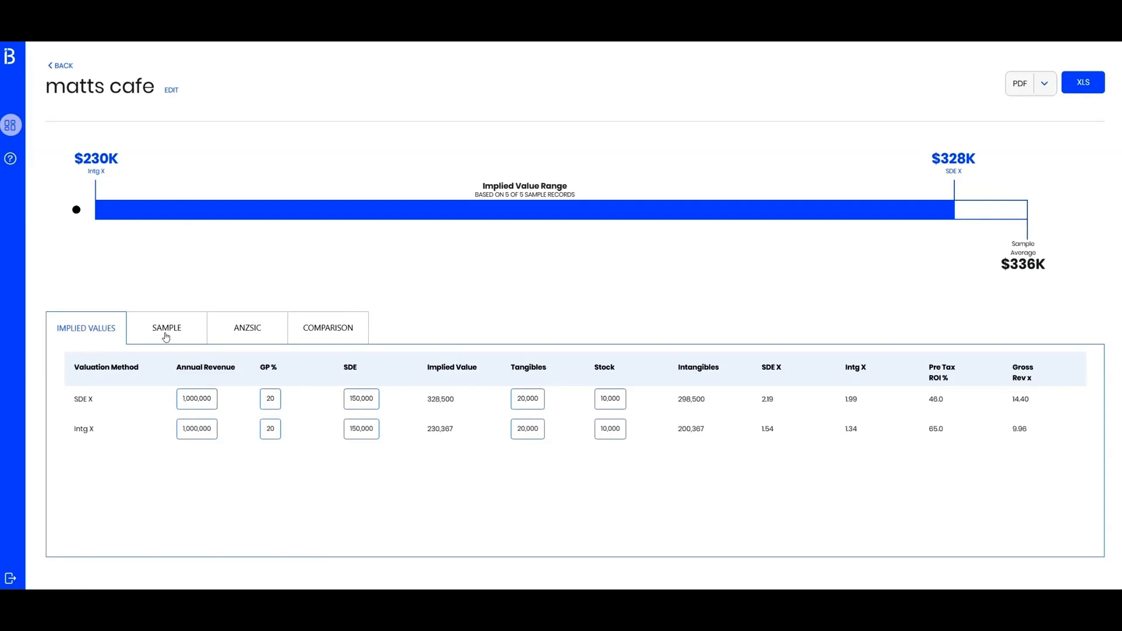
Step: Try excluding the H45-4075 and H45-4061 records from the report's sample, and include both again
left_click(250, 335)
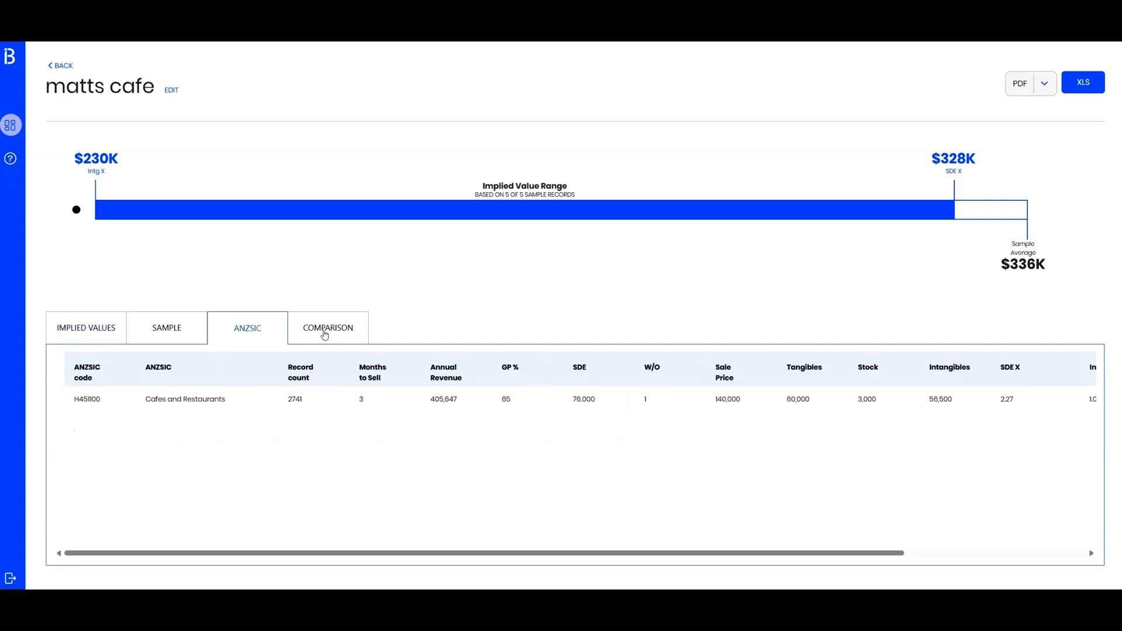
left_click(312, 334)
left_click(156, 338)
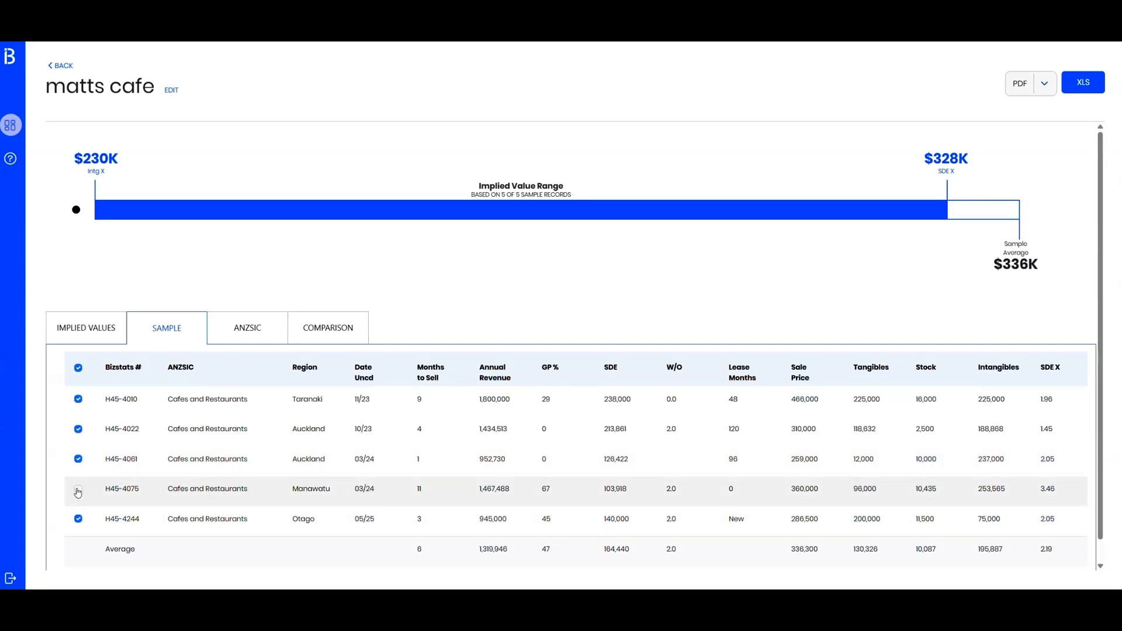
left_click(78, 491)
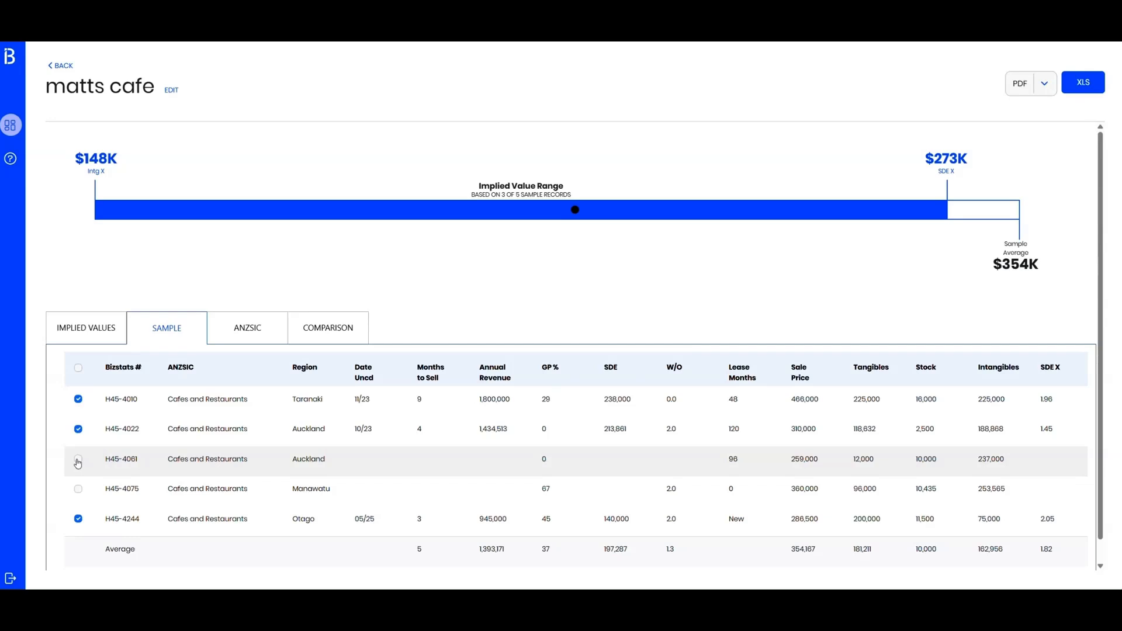
left_click(77, 459)
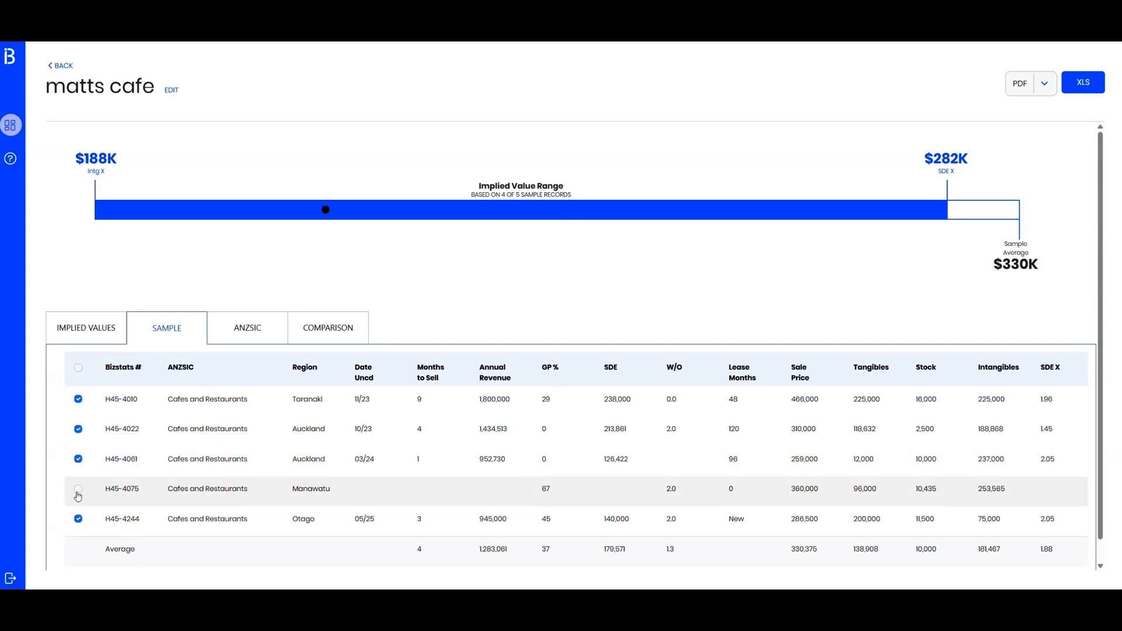
left_click(78, 490)
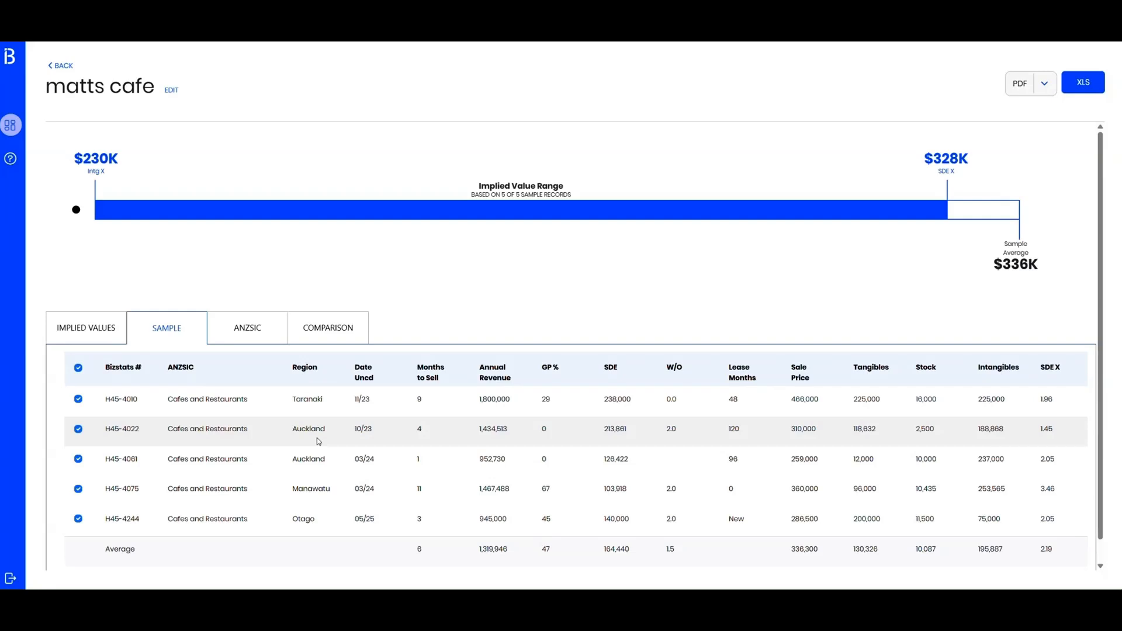
scroll(285, 438, "right", 5)
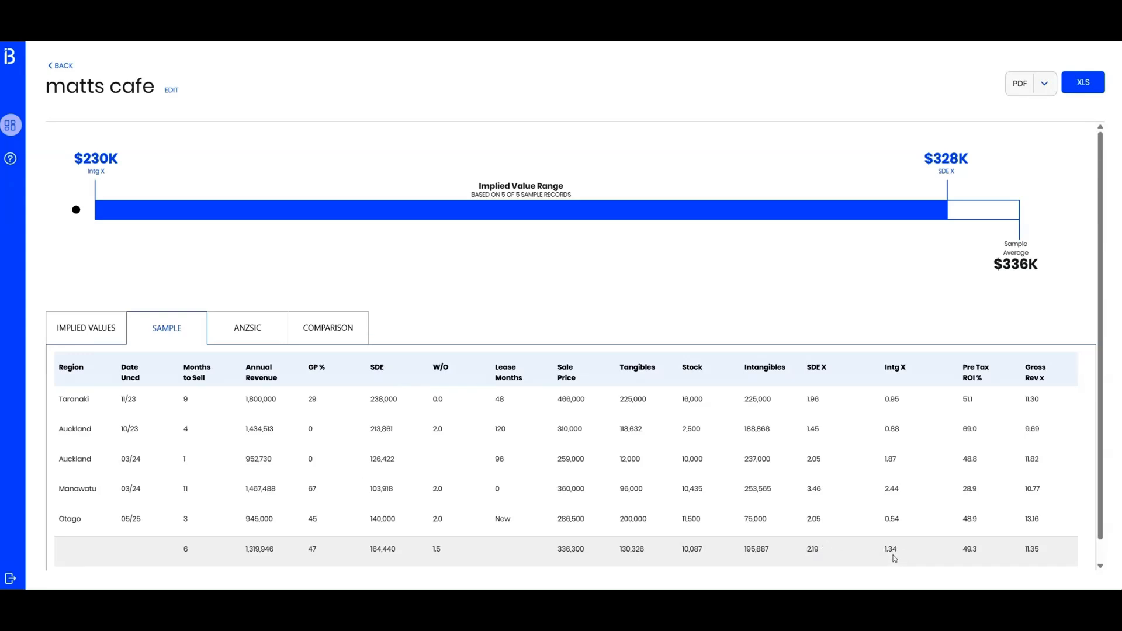
Step: Set the SDE in the report's implied values to 160000 and apply the change
left_click(90, 331)
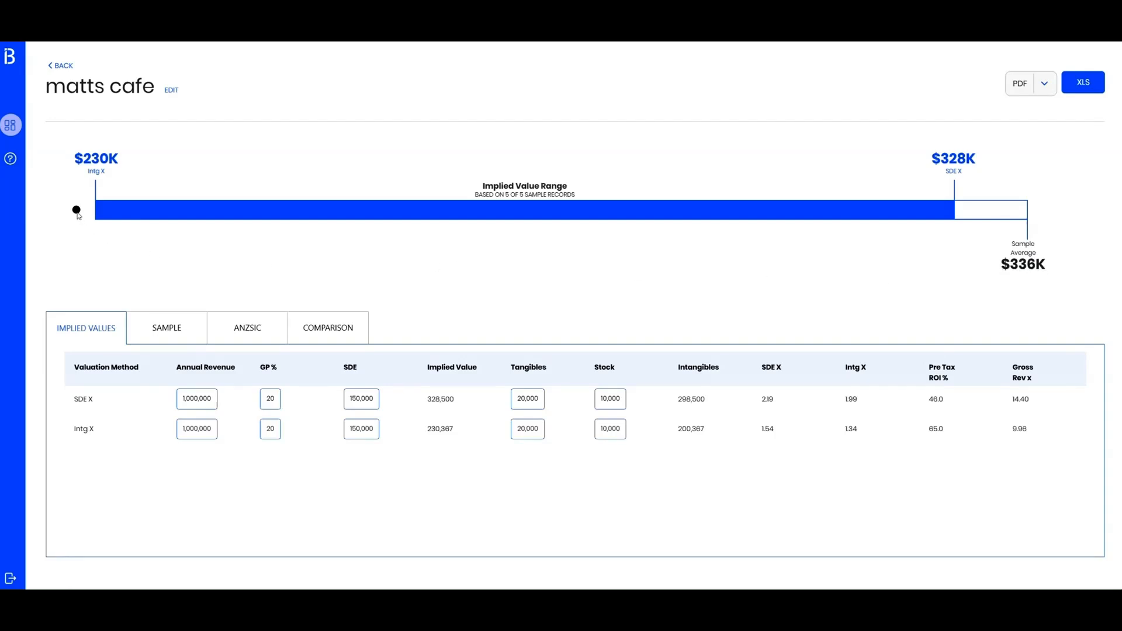
mouse_move(77, 212)
left_click(362, 402)
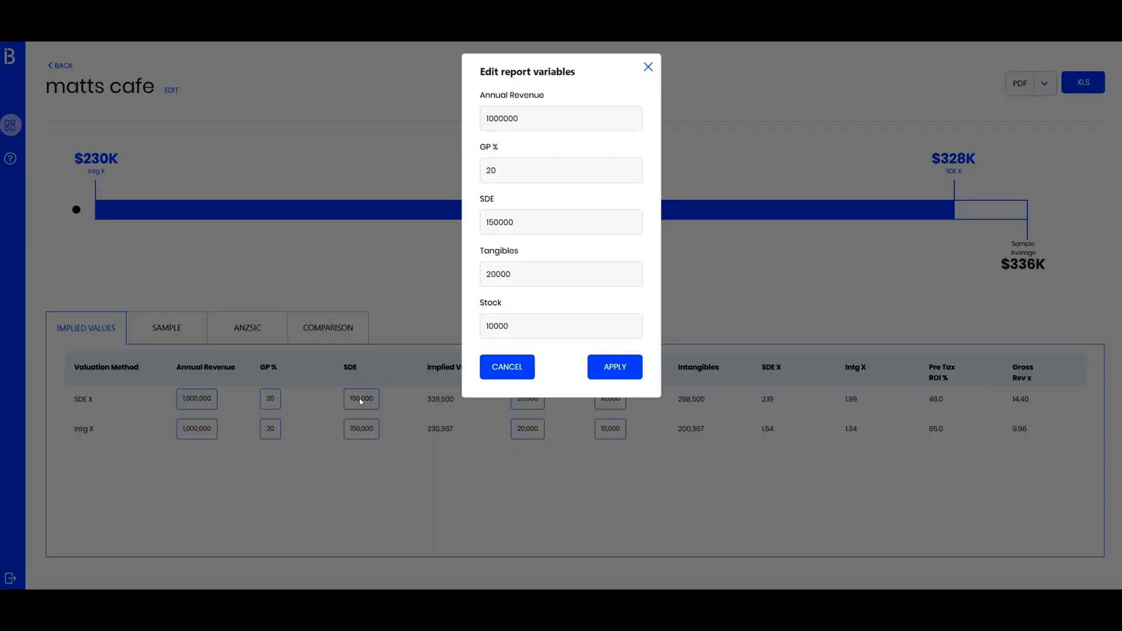
left_click_drag(495, 225, 491, 225)
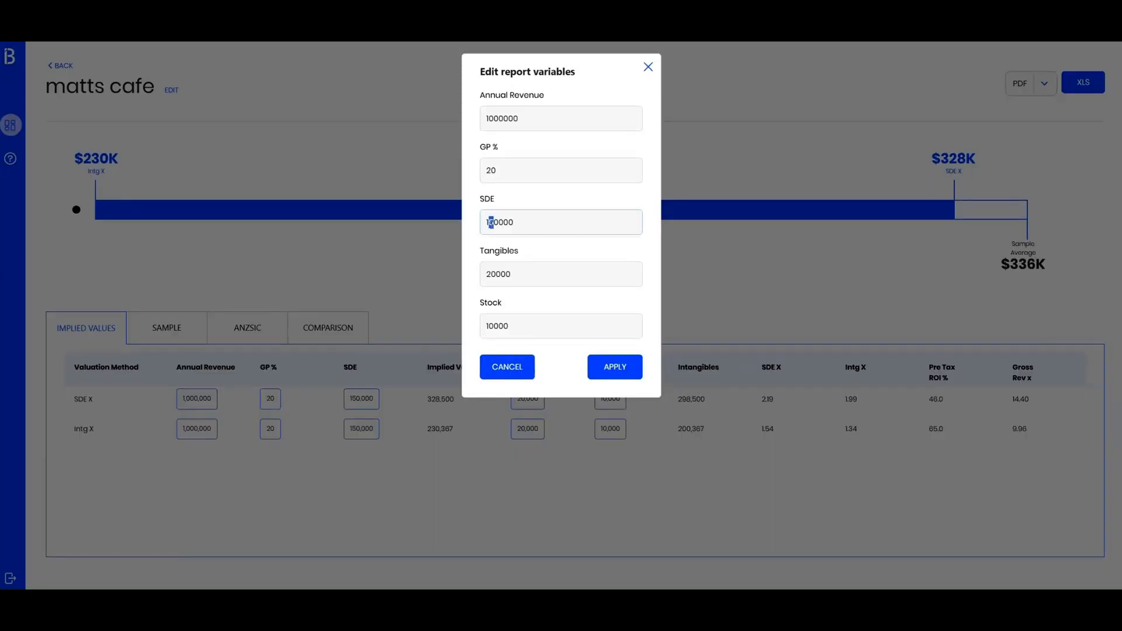
type("6")
left_click(619, 371)
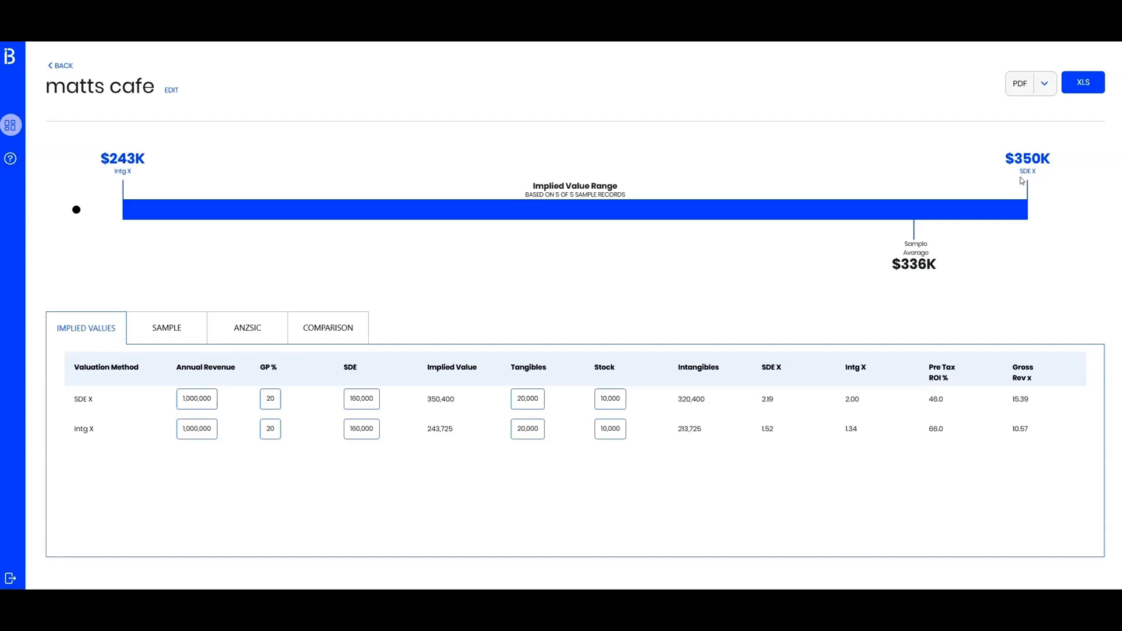
Step: Examine the report's ANZSIC figures and the comparison of implied values, sample average and category
left_click(246, 331)
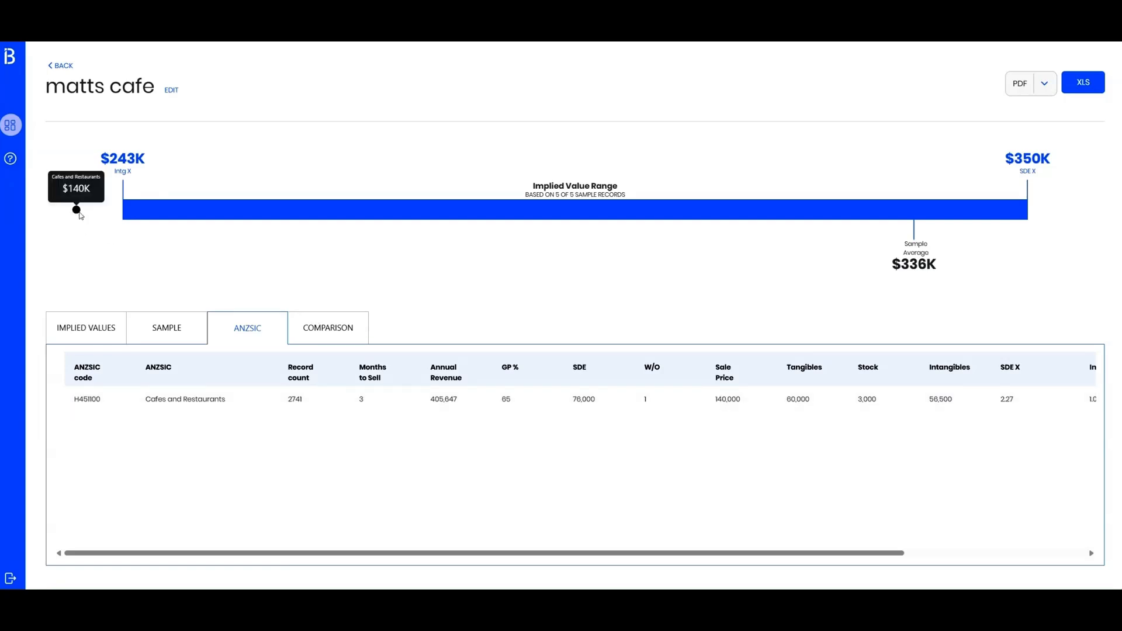
left_click(336, 332)
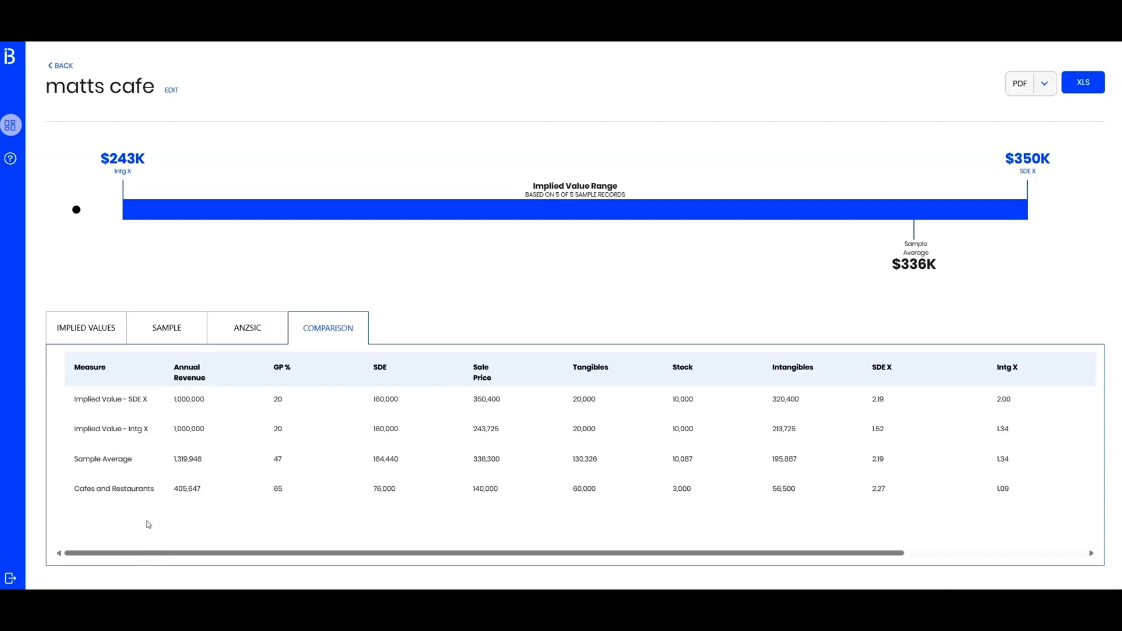
left_click(266, 334)
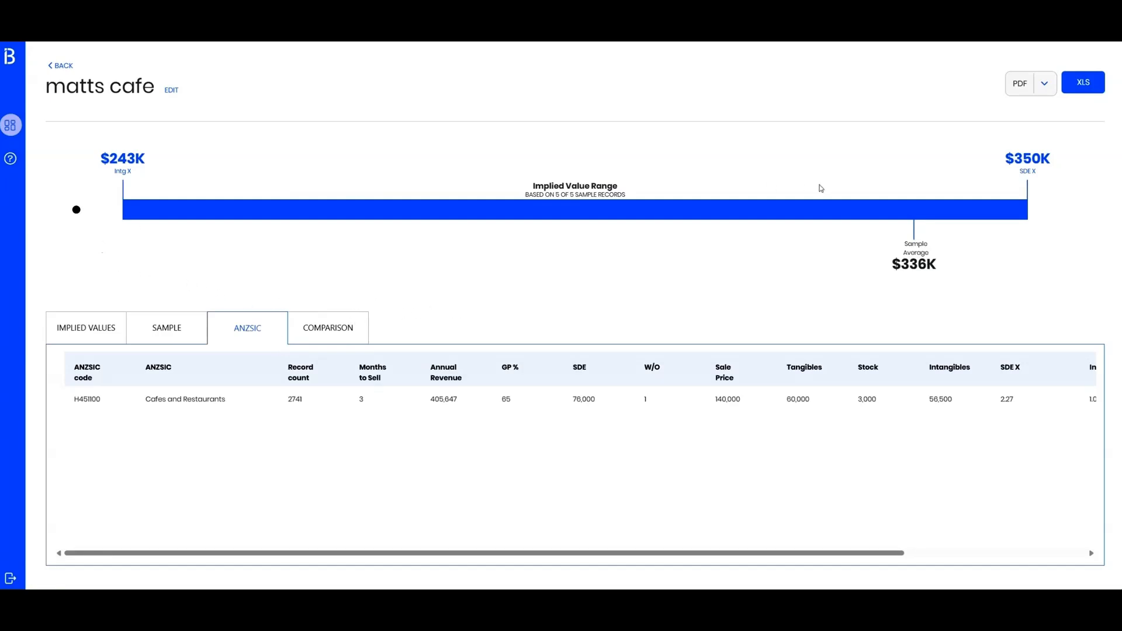
Step: Export the report as an XLS file and open the downloaded workbook in Excel
left_click(1085, 85)
left_click(1007, 69)
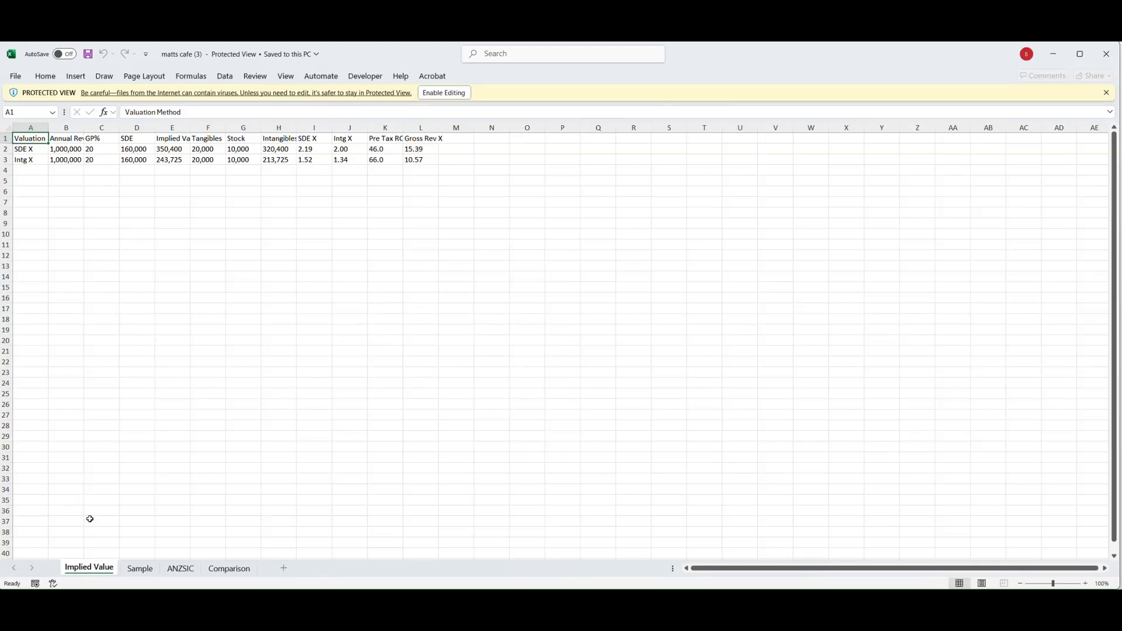
Step: Review the Sample, ANZSIC and Comparison sheets of the exported workbook
left_click(140, 568)
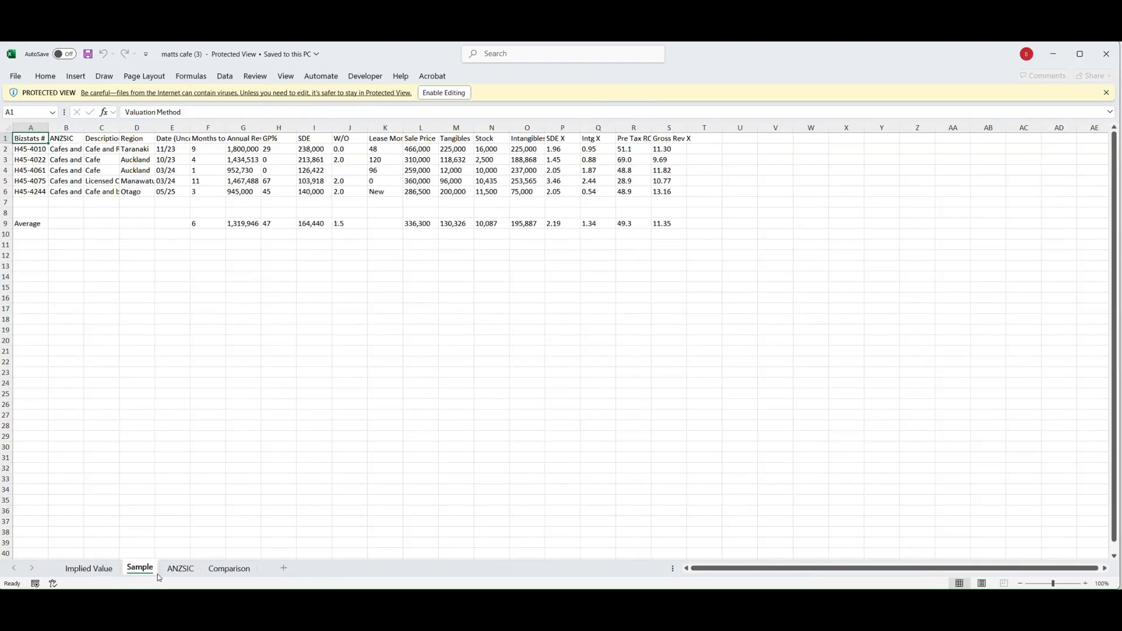
left_click(182, 570)
left_click(219, 572)
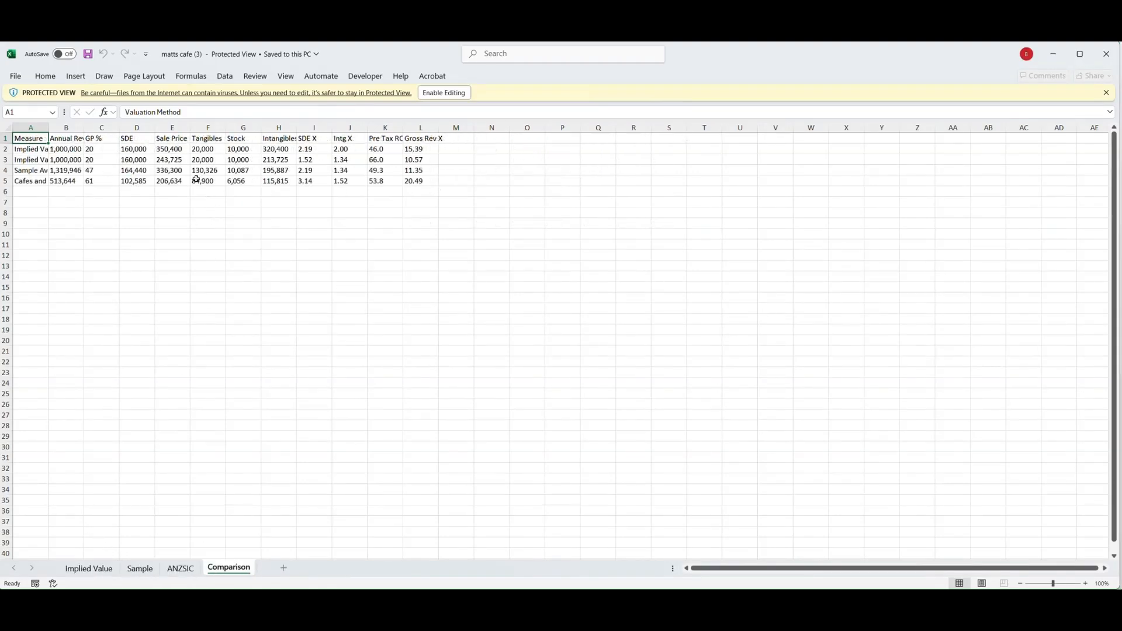
Step: Widen the Description column on the Sample sheet to read the business descriptions, and close the workbook
left_click(143, 570)
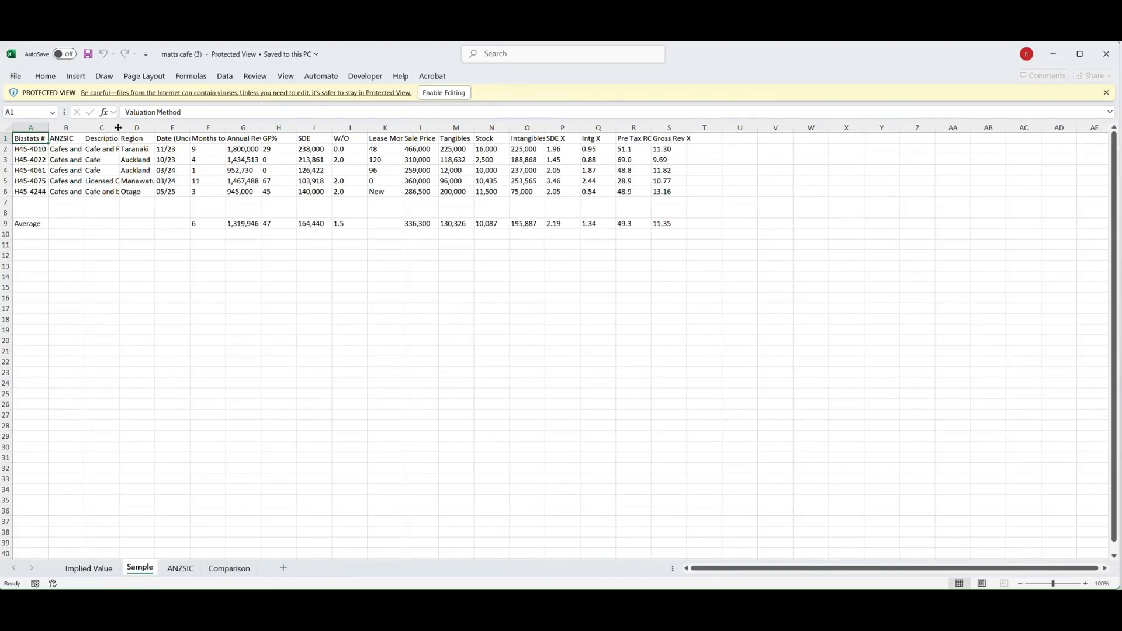
left_click_drag(118, 128, 205, 134)
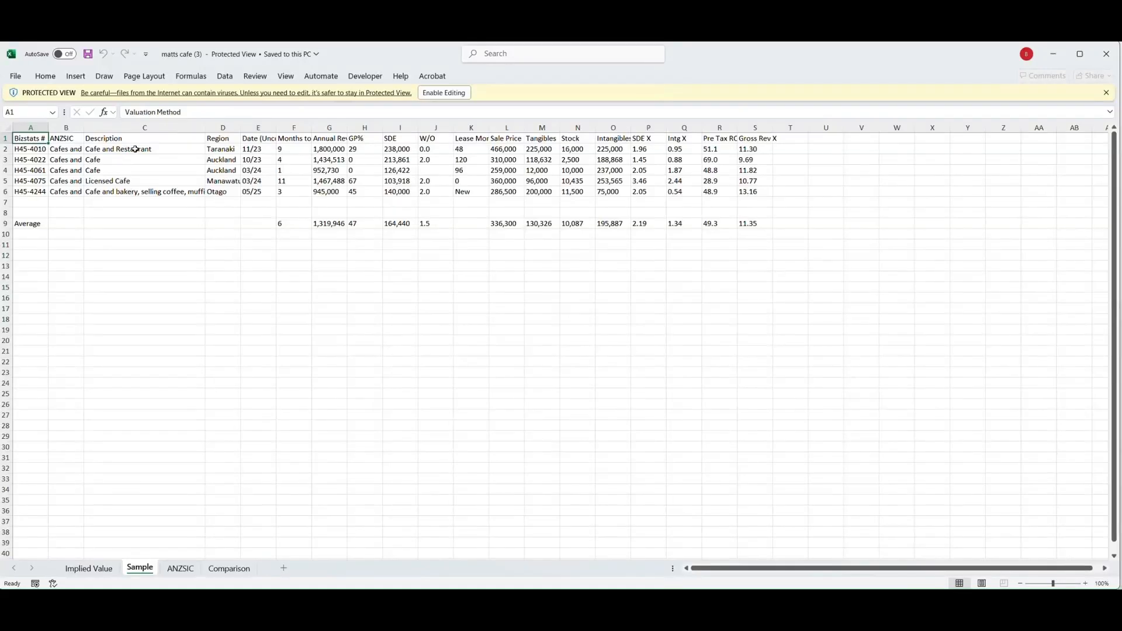
left_click_drag(140, 139, 146, 192)
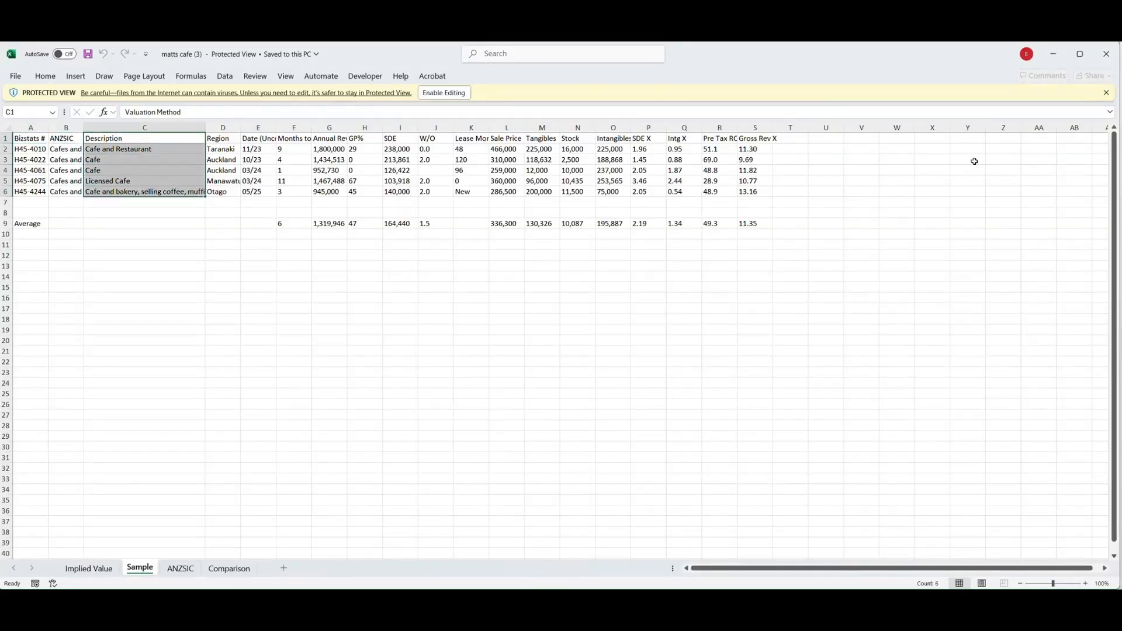
left_click(1106, 54)
Step: Download the report as a PDF with the Implied Values, Sample, ANZSIC and Comparison sections included, and open the file
left_click(1044, 87)
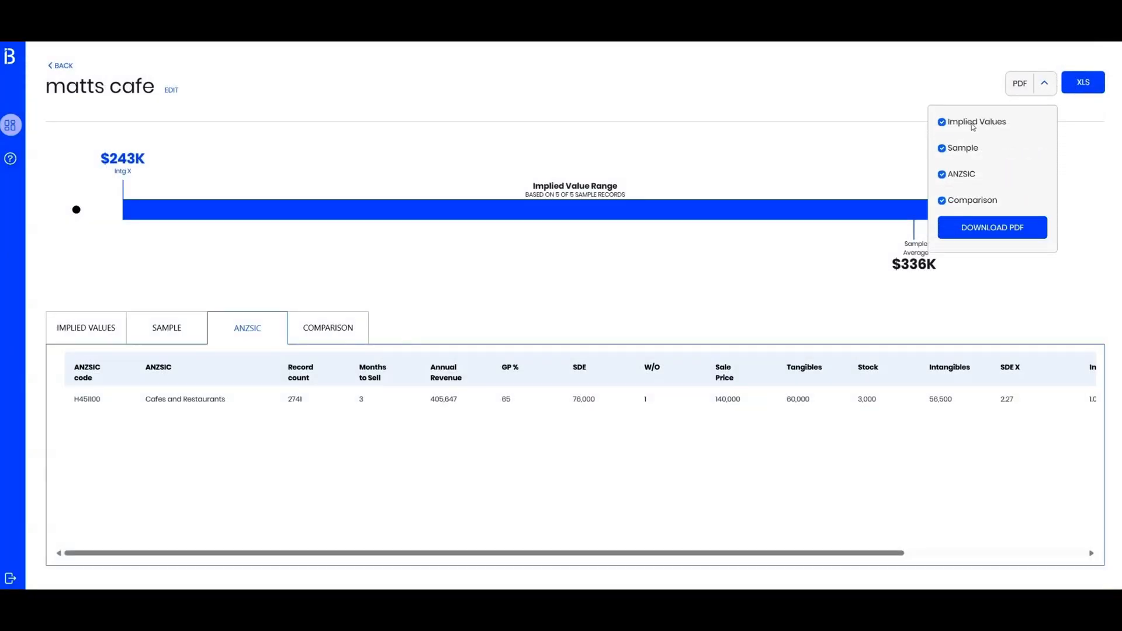
left_click(964, 149)
left_click(968, 128)
left_click(965, 150)
left_click(1009, 231)
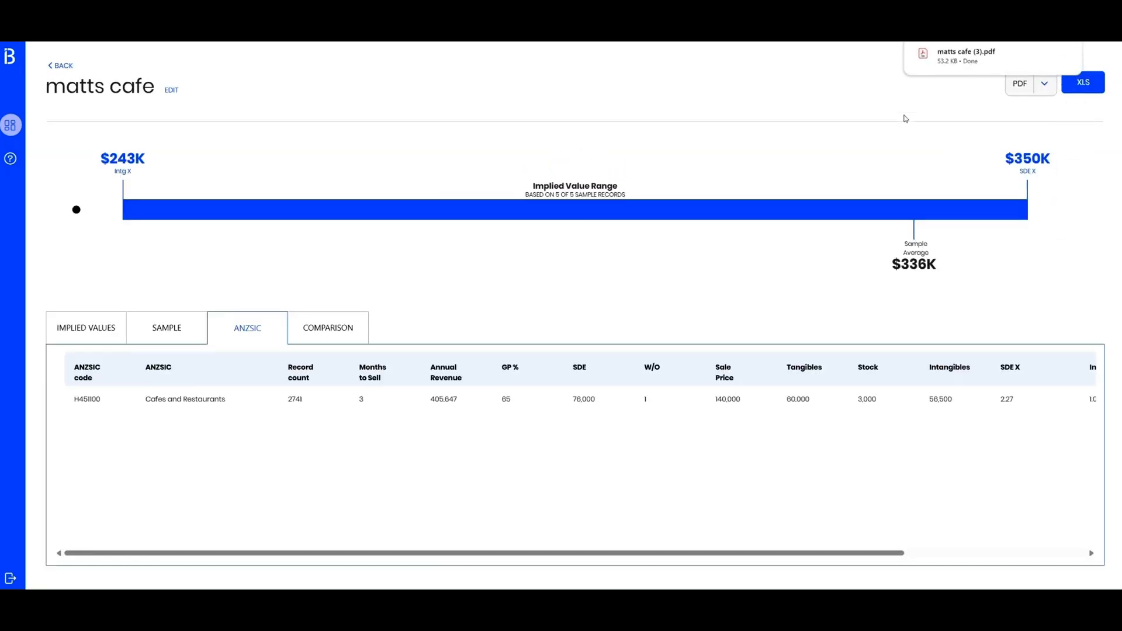
left_click(963, 67)
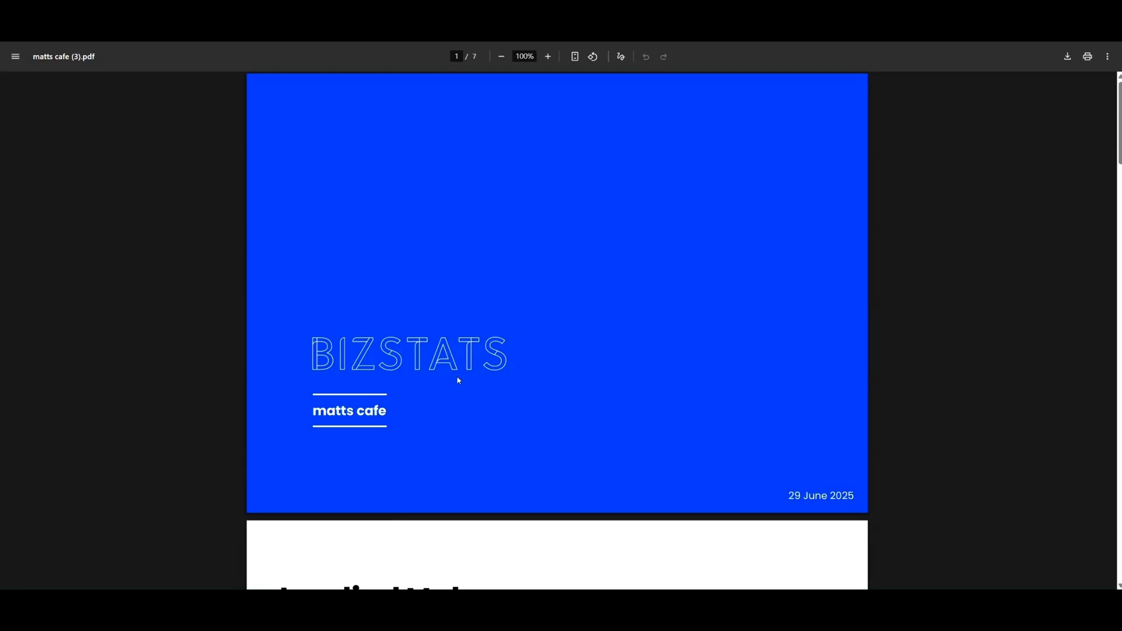
Step: Examine the Implied Value, Sample Value and ANZSIC Median pages of the PDF report
scroll(537, 378, "down", 2)
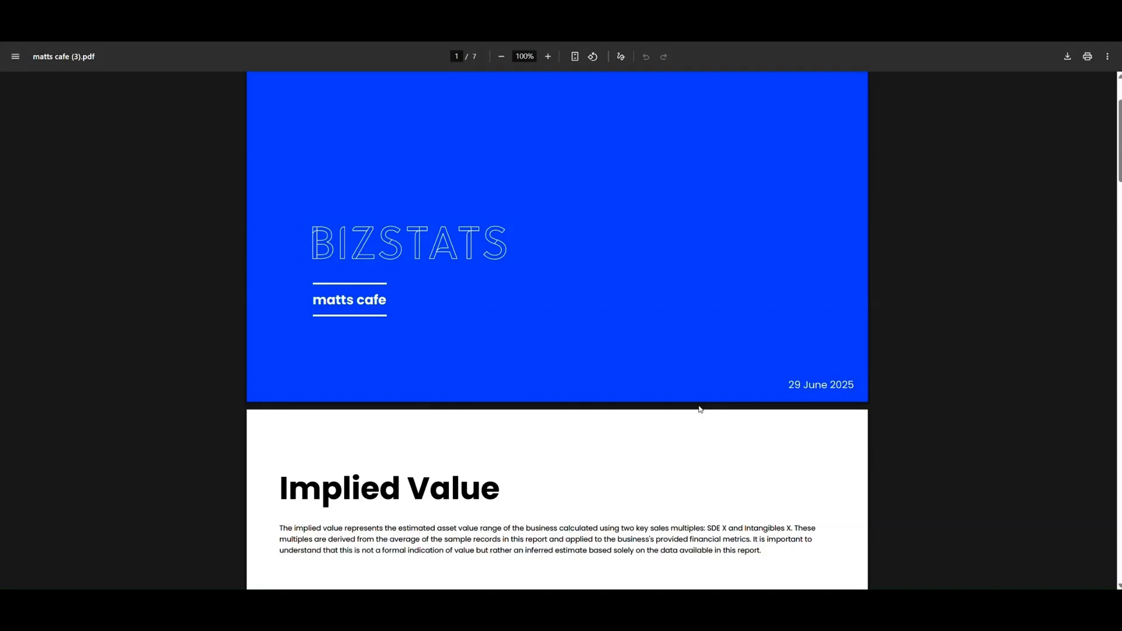
scroll(701, 409, "down", 6)
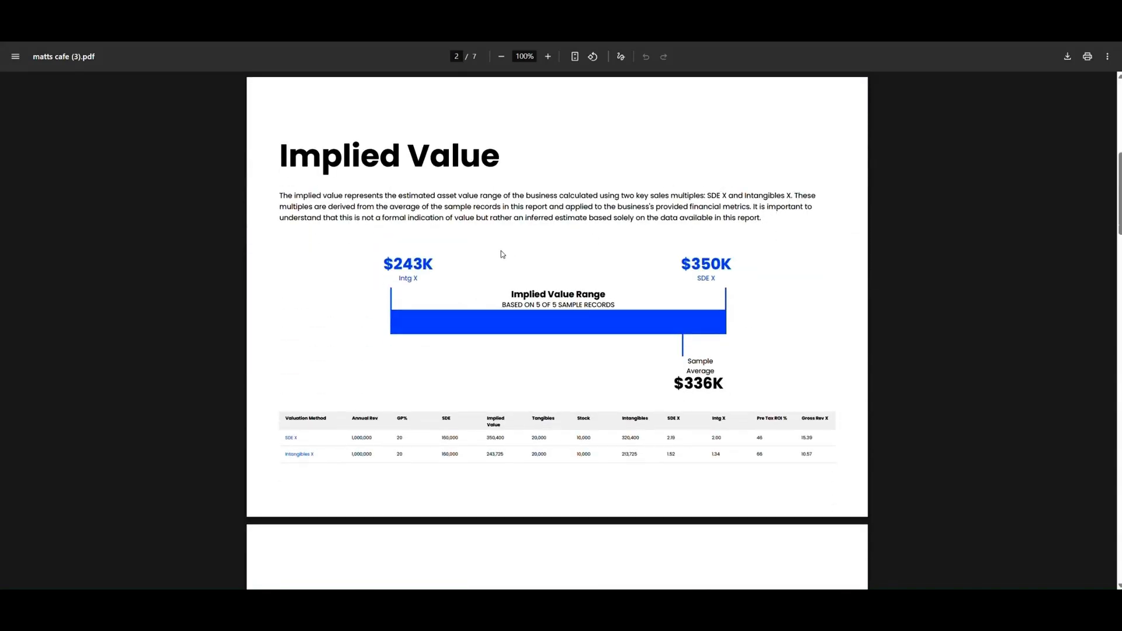
scroll(447, 277, "down", 1)
left_click_drag(277, 143, 783, 174)
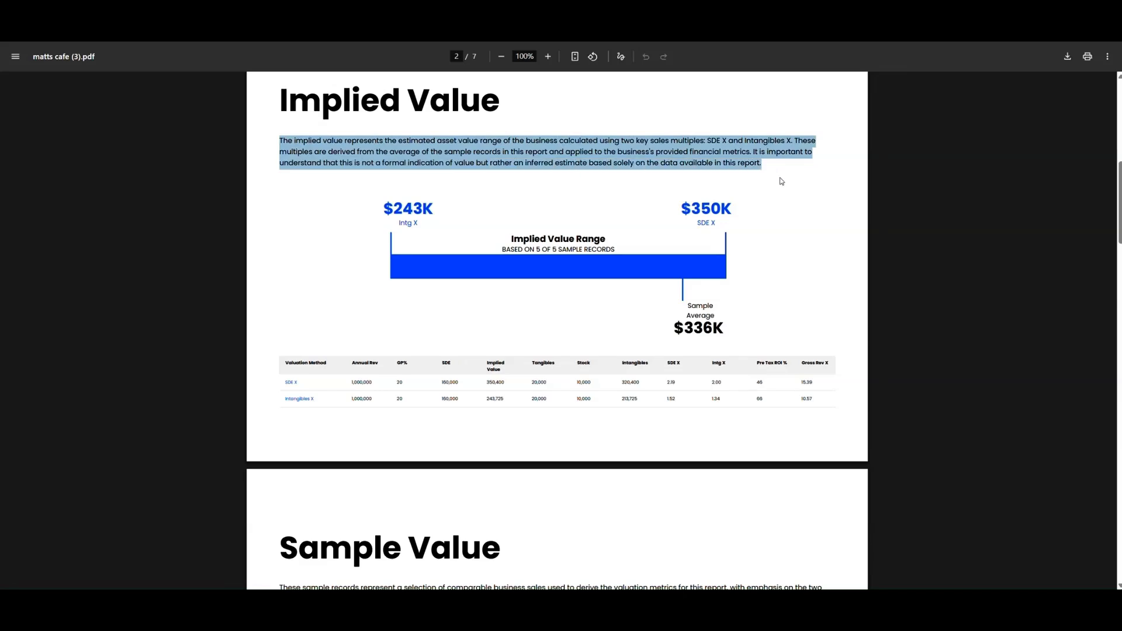
scroll(456, 340, "down", 5)
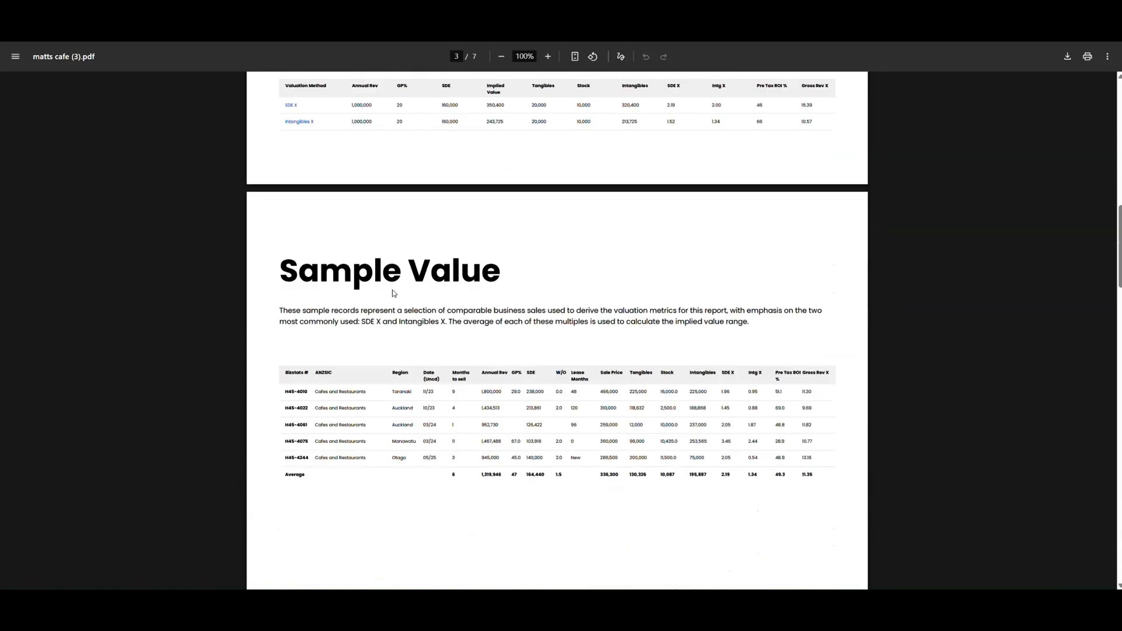
scroll(394, 293, "down", 9)
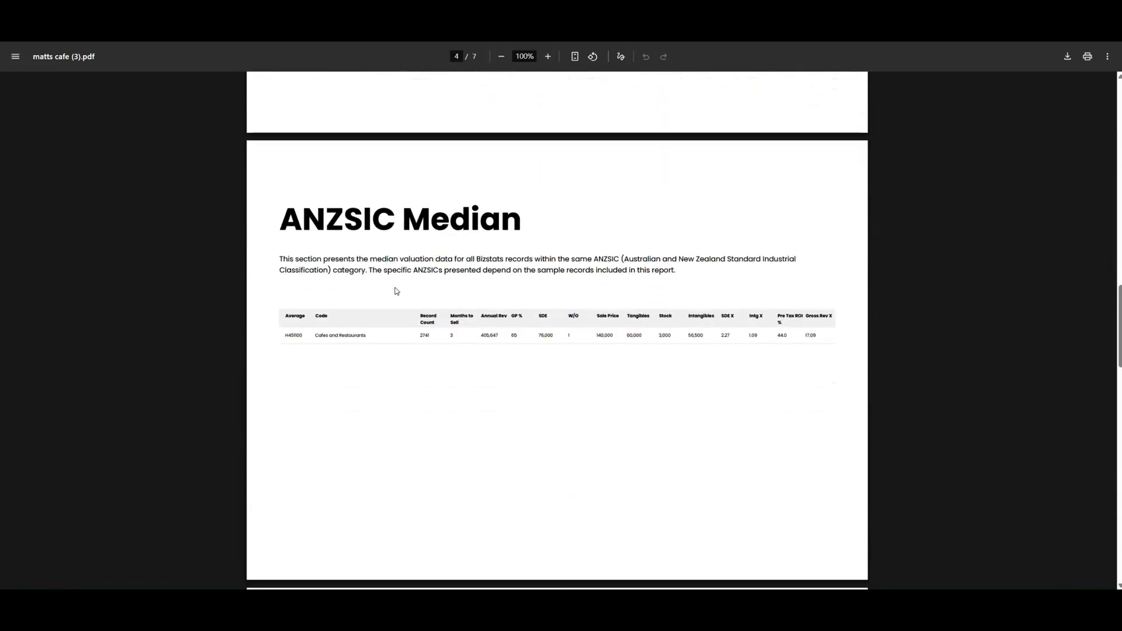
Step: Examine the PDF report's comparison table, glossary definitions and disclaimer
scroll(396, 291, "down", 12)
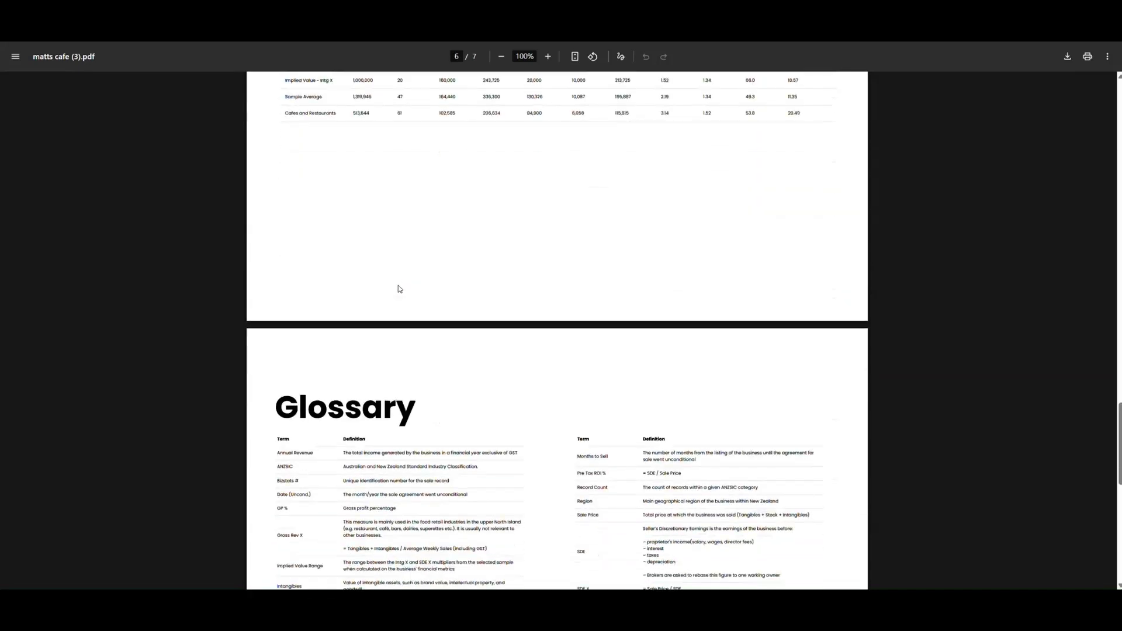
scroll(399, 288, "down", 6)
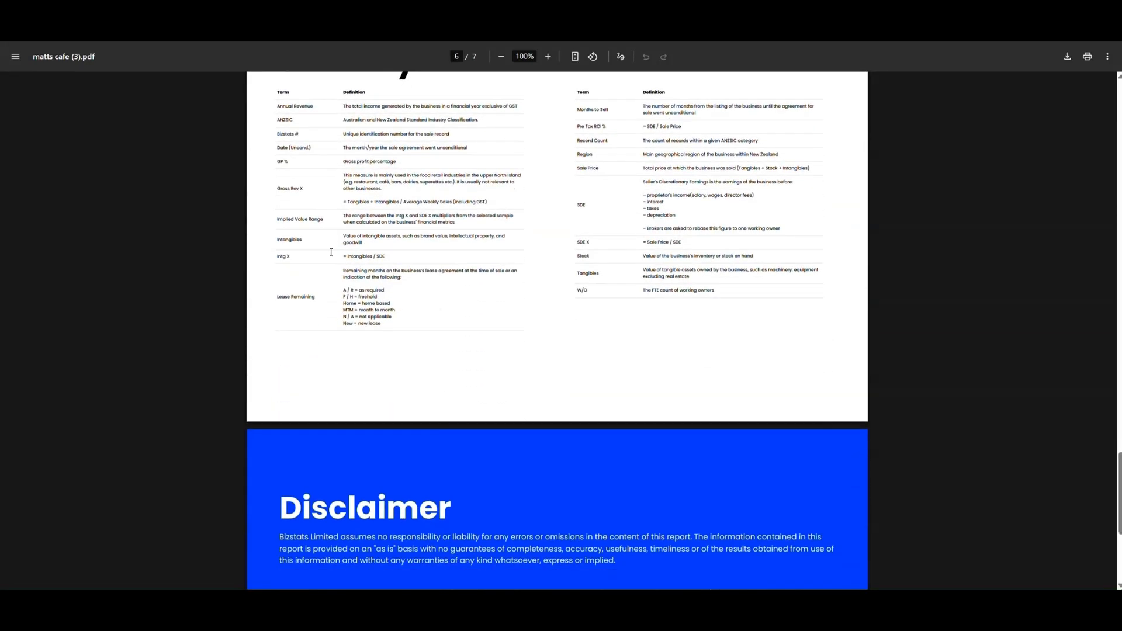
scroll(344, 208, "up", 2)
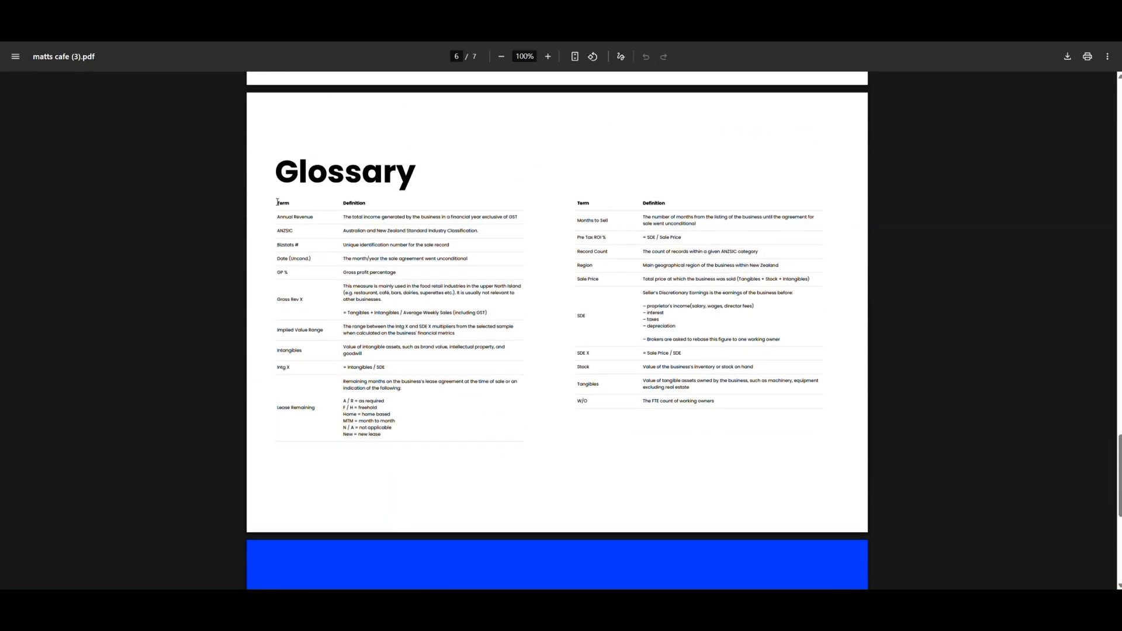
left_click_drag(278, 203, 717, 408)
left_click(724, 417)
scroll(619, 312, "down", 6)
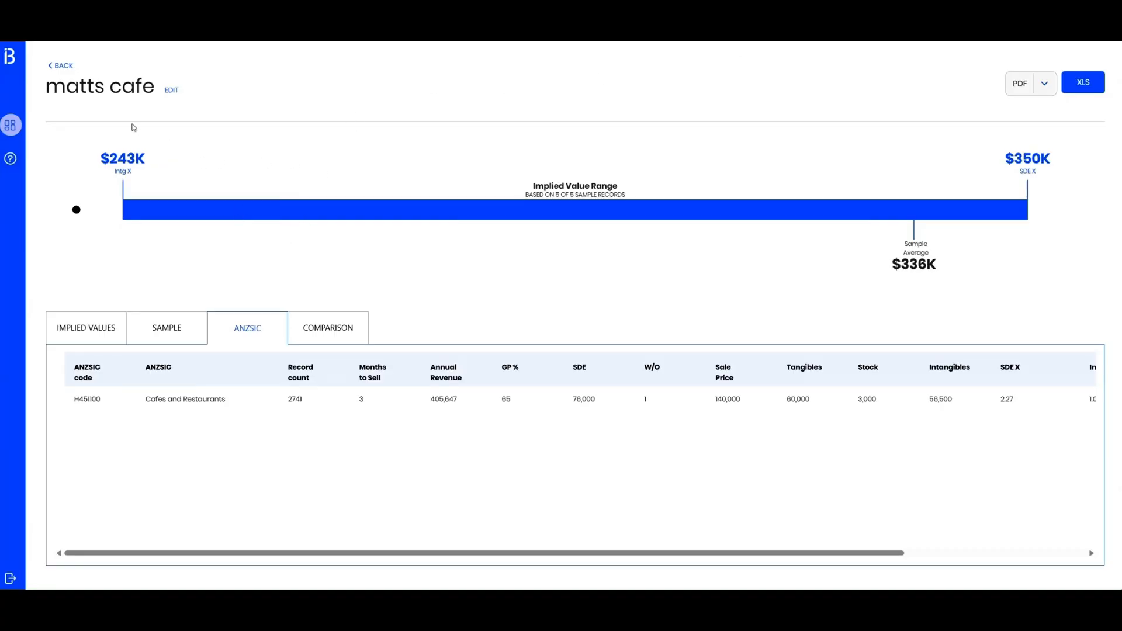
Step: Return from the report to the dashboard, view the cafe report's tax invoice and close it
left_click(63, 69)
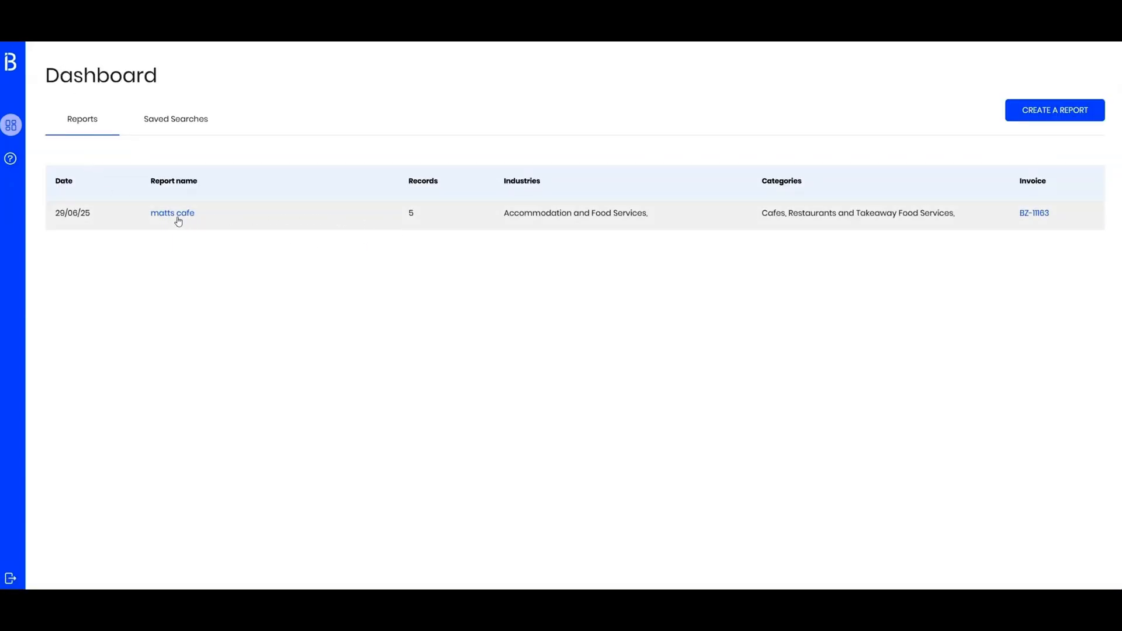
left_click(1024, 215)
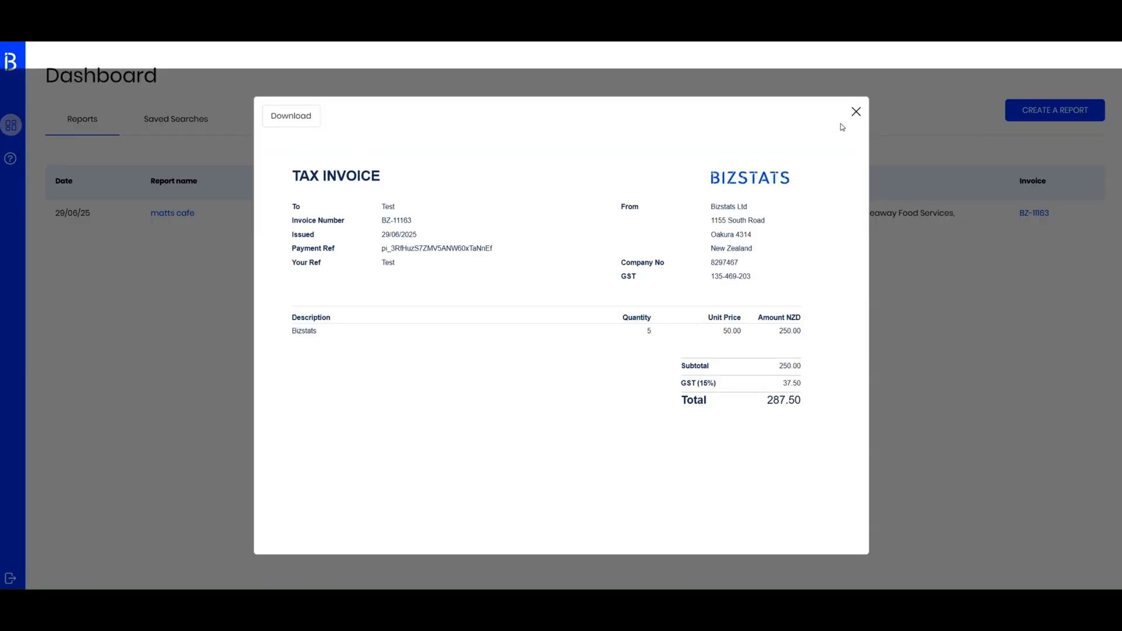
left_click(857, 112)
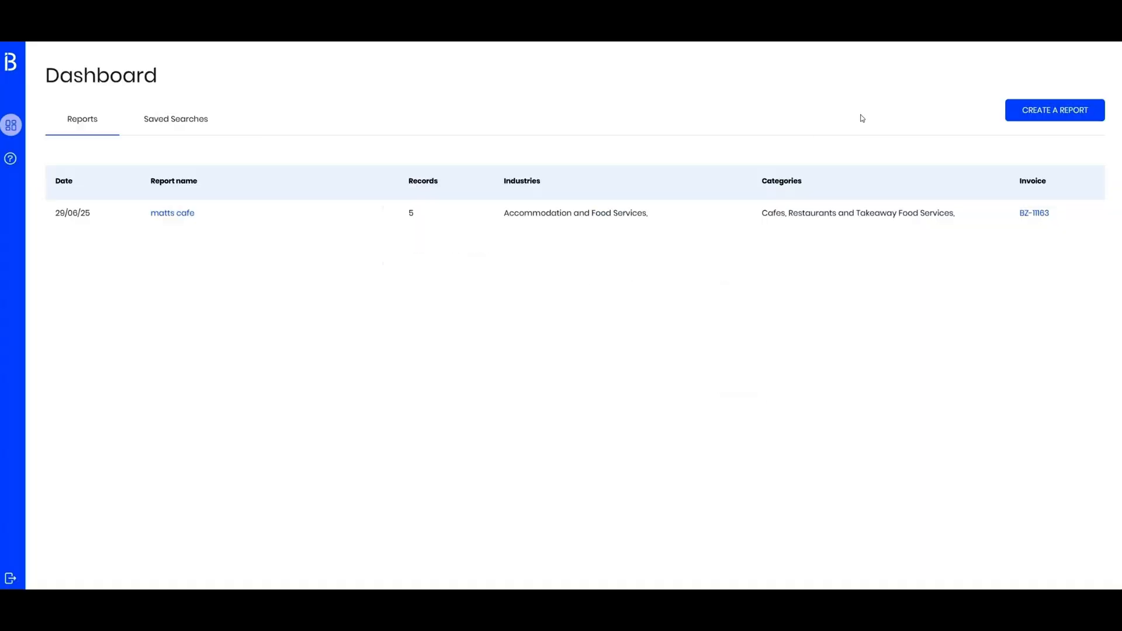
Step: Look at the contact form with its message field and return to the dashboard
left_click(10, 164)
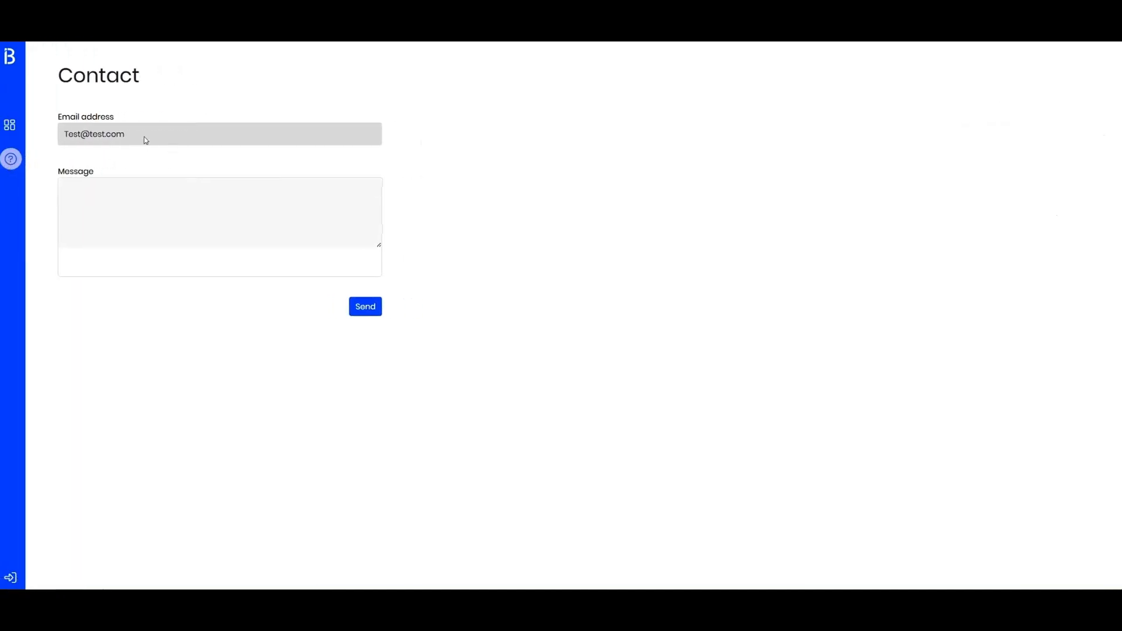
left_click(118, 182)
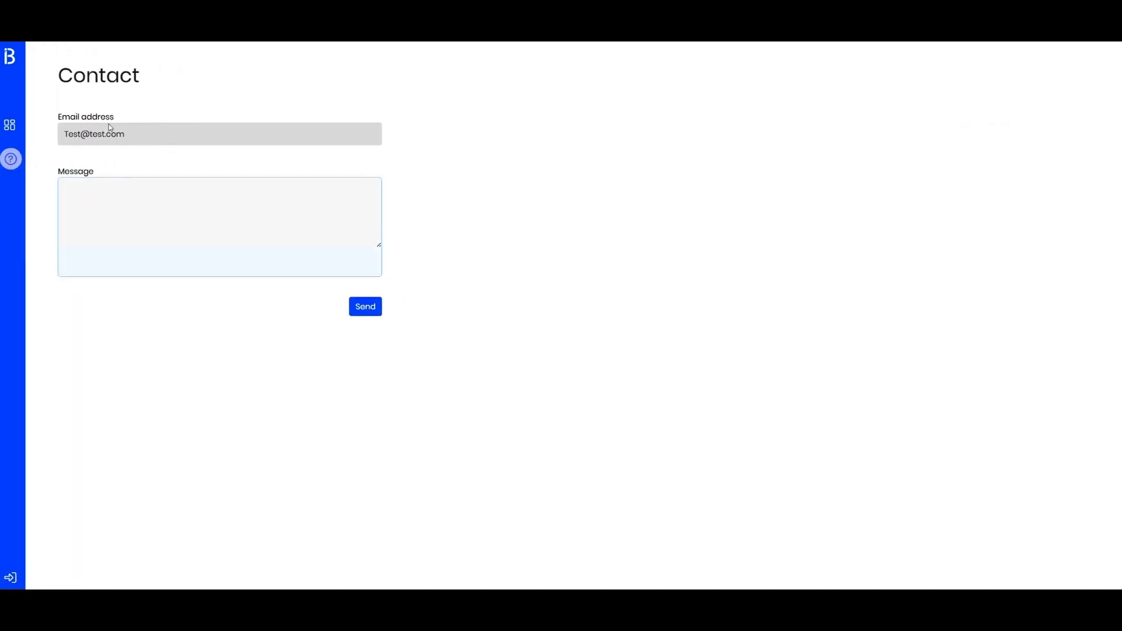
mouse_move(45, 127)
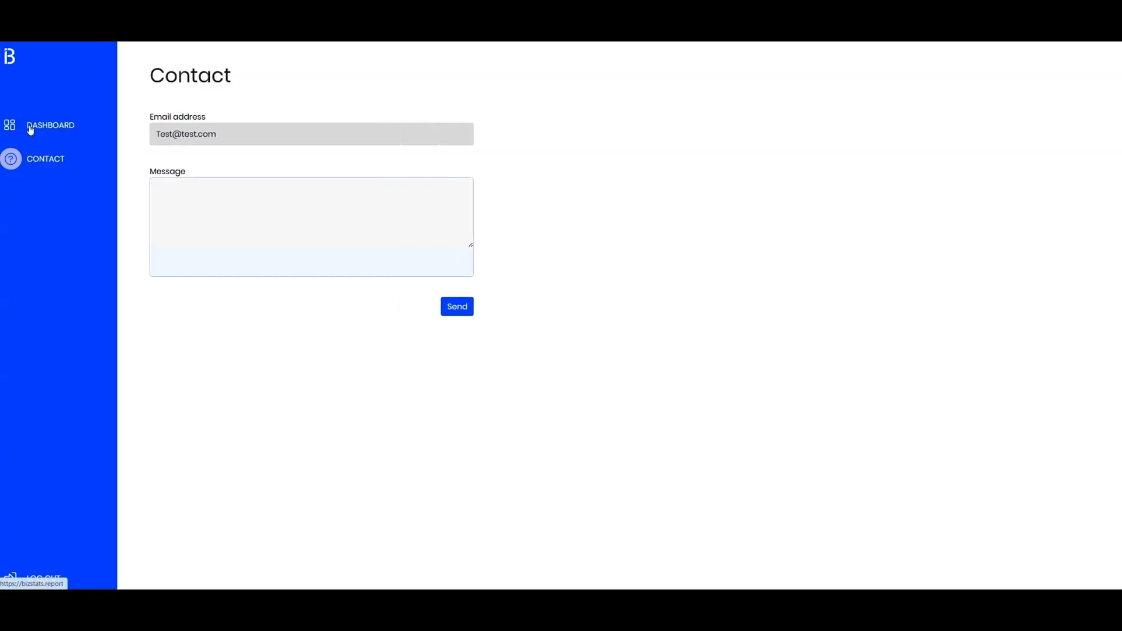
left_click(32, 128)
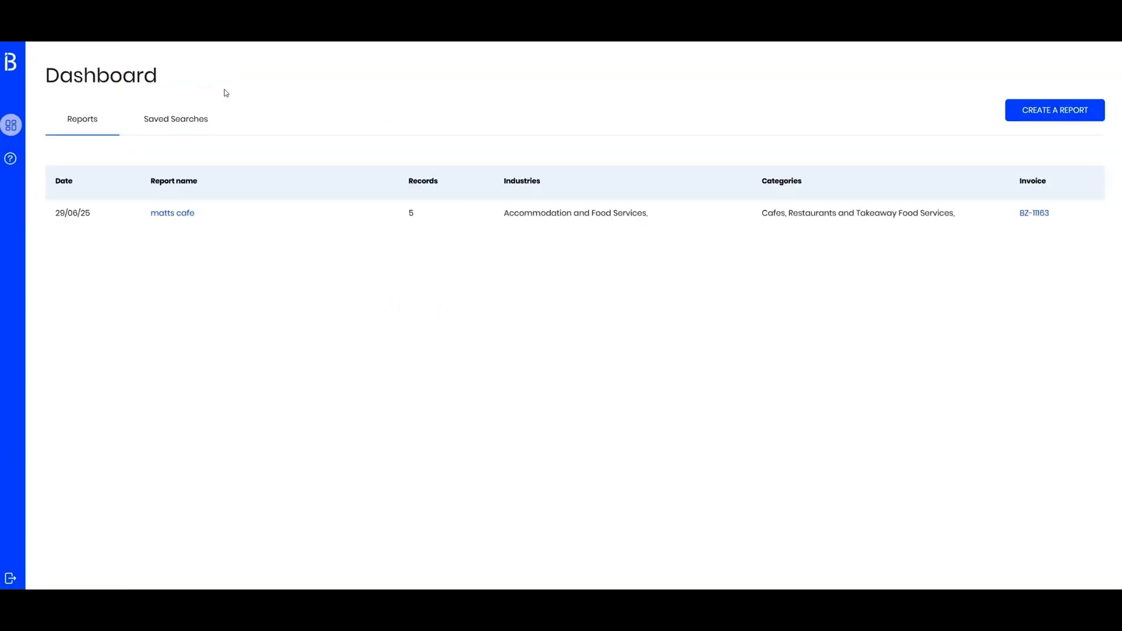